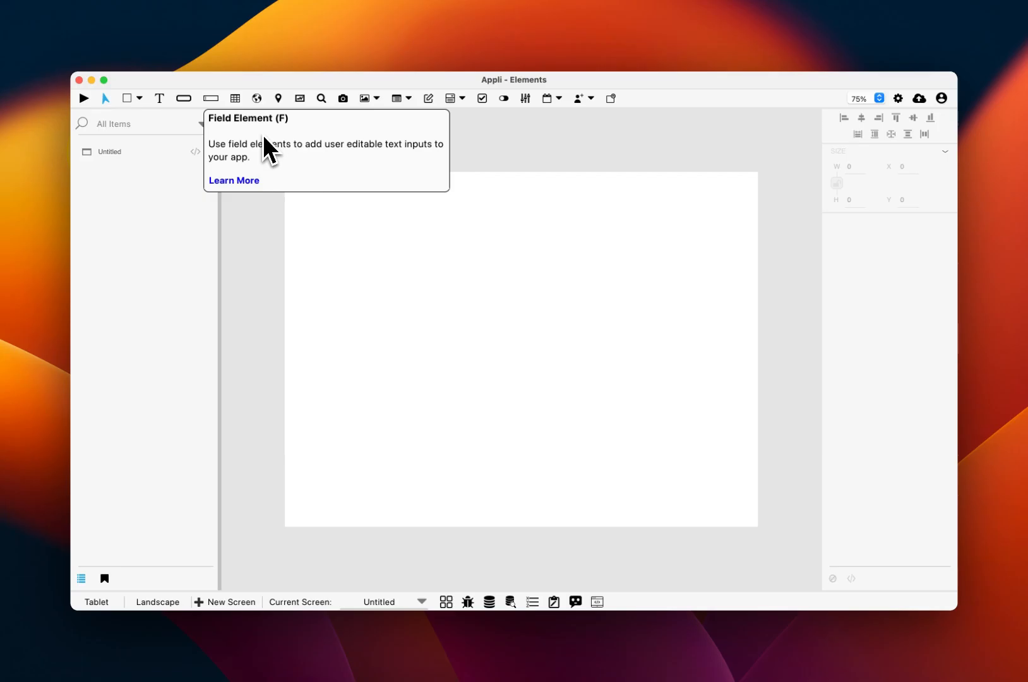
Open the 'Element: Field' documentation page from the Field tool's Learn More link
click(251, 180)
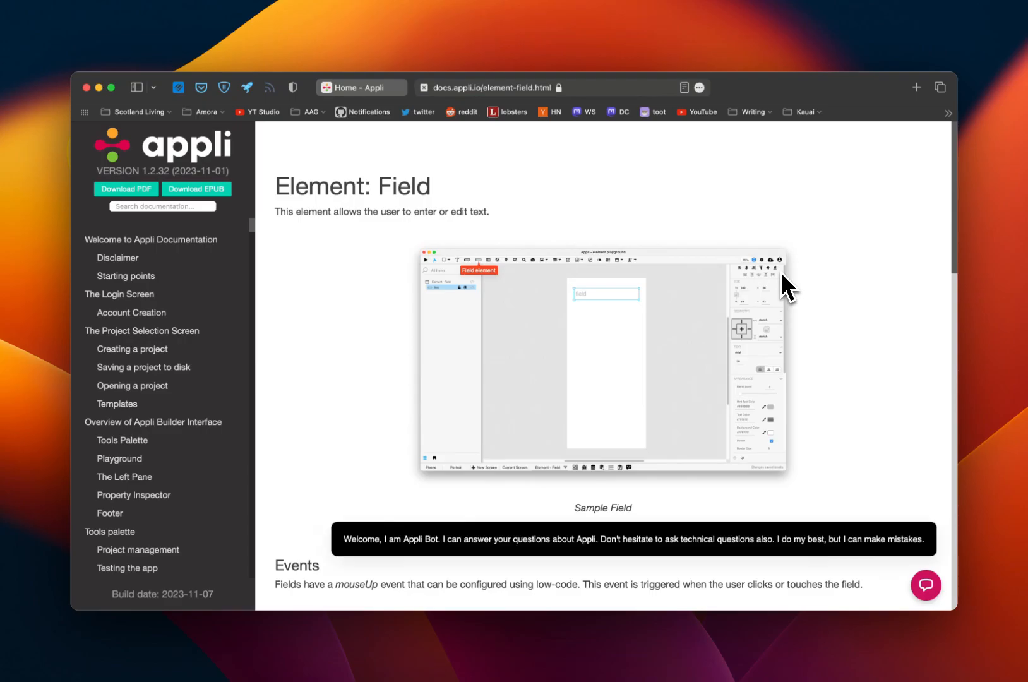
Scroll through the Element: Field docs, then switch back to the Appli 'Elements' project
scroll(781, 272, down, 5)
scroll(783, 273, down, 7)
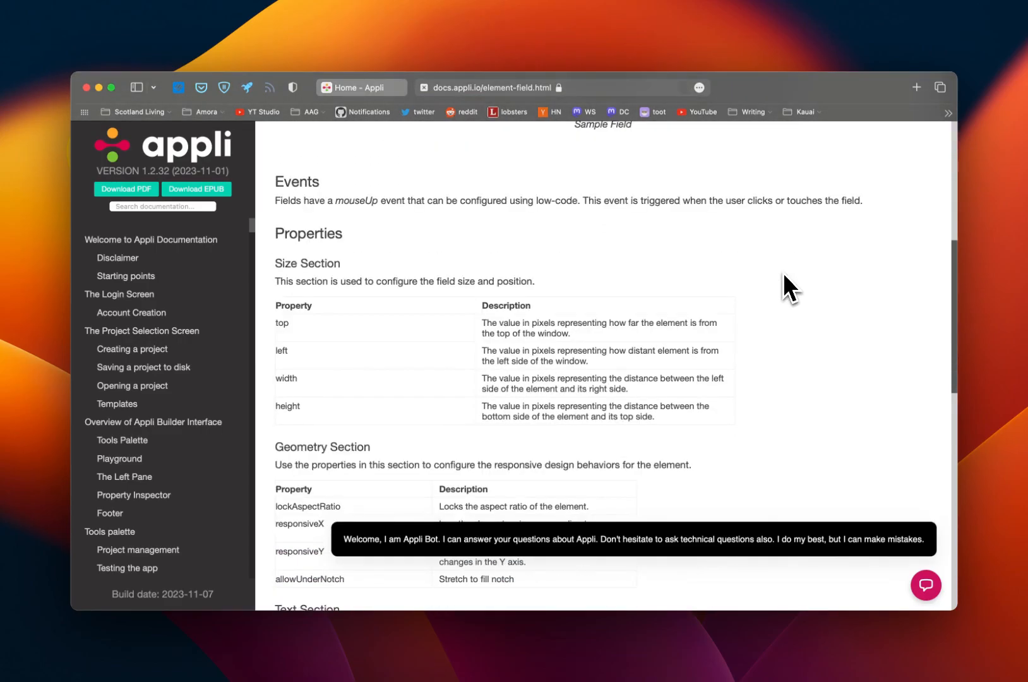
scroll(781, 268, down, 2)
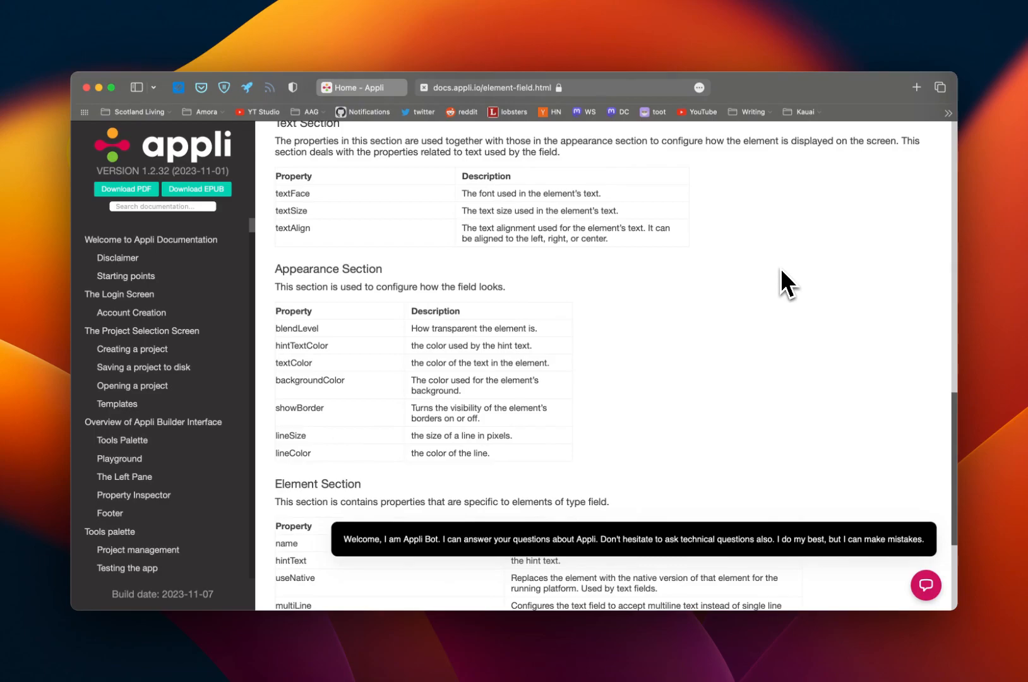
scroll(780, 268, up, 15)
key(super+Tab)
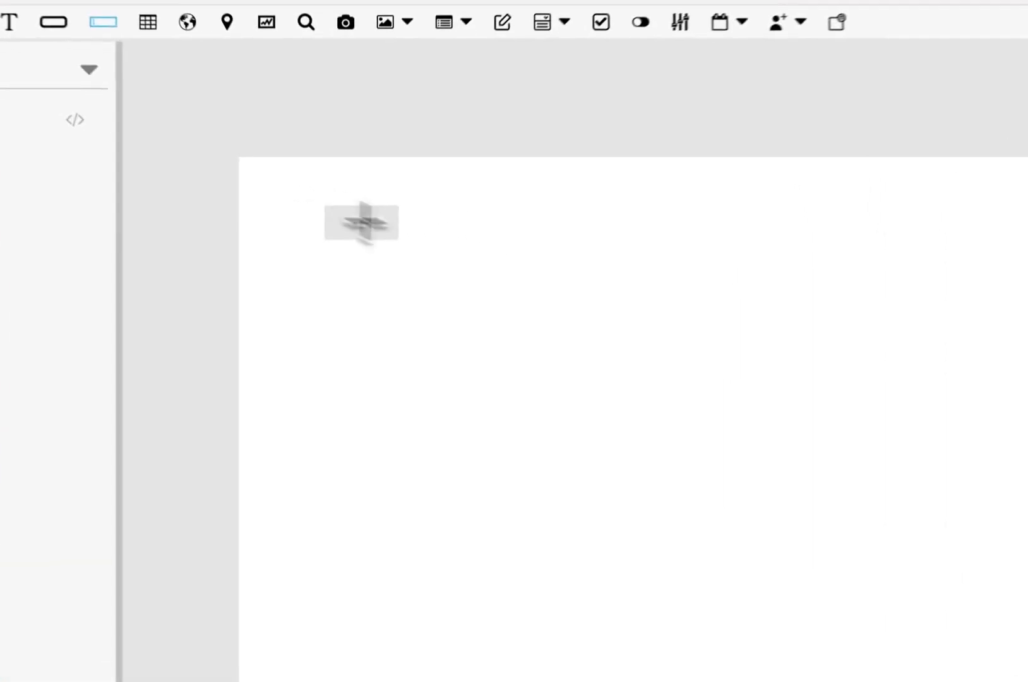
Draw a text field near the screen's top left and name it 'name'
drag(331, 198, 515, 235)
drag(691, 280, 698, 278)
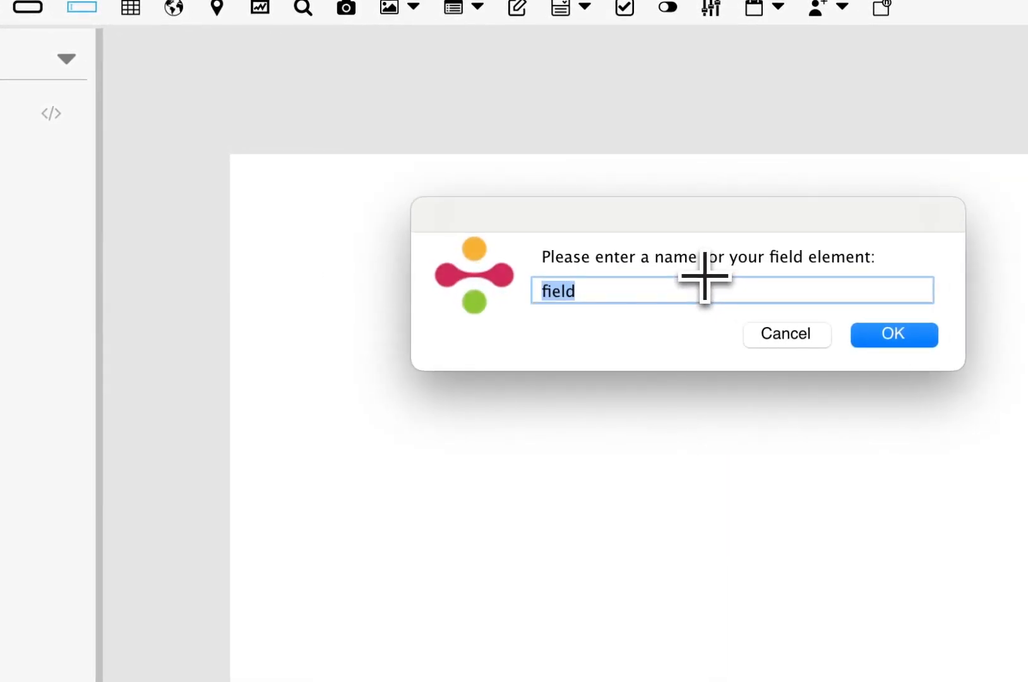
text(name)
key(Return)
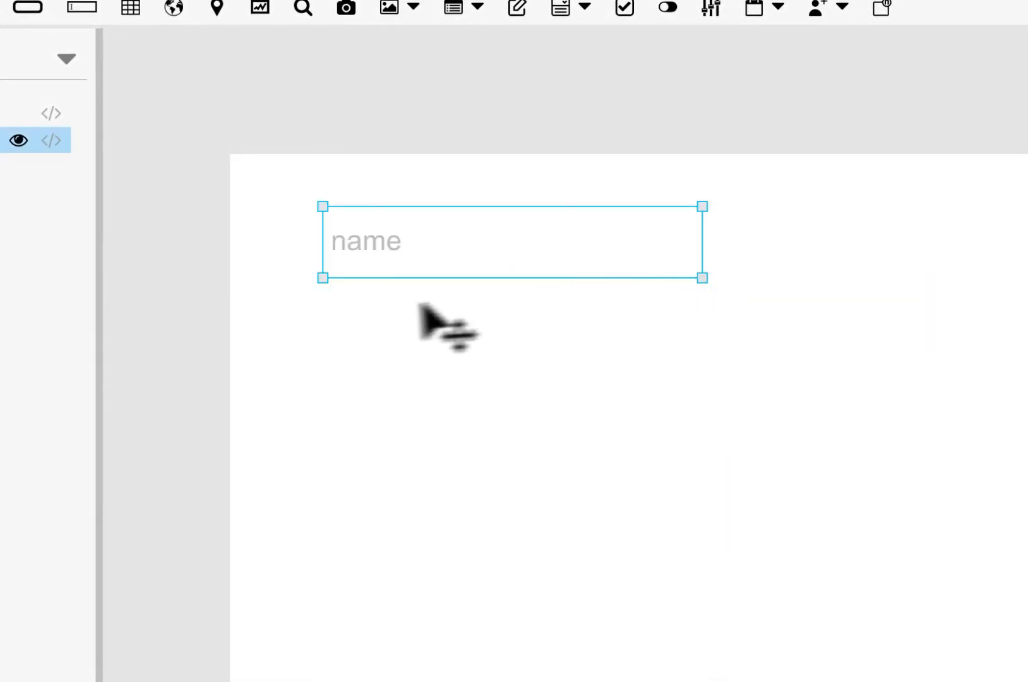
Duplicate the field below and rename the copies 'email' and 'phone number'
drag(492, 227, 505, 471)
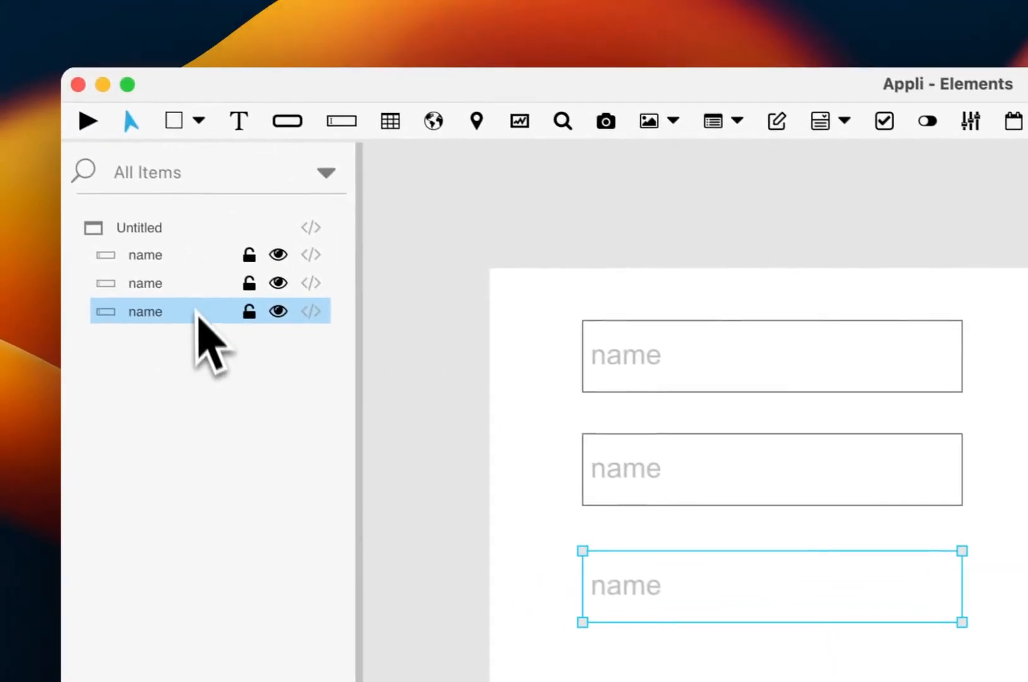
click(48, 246)
click(47, 246)
text(email)
key(Return)
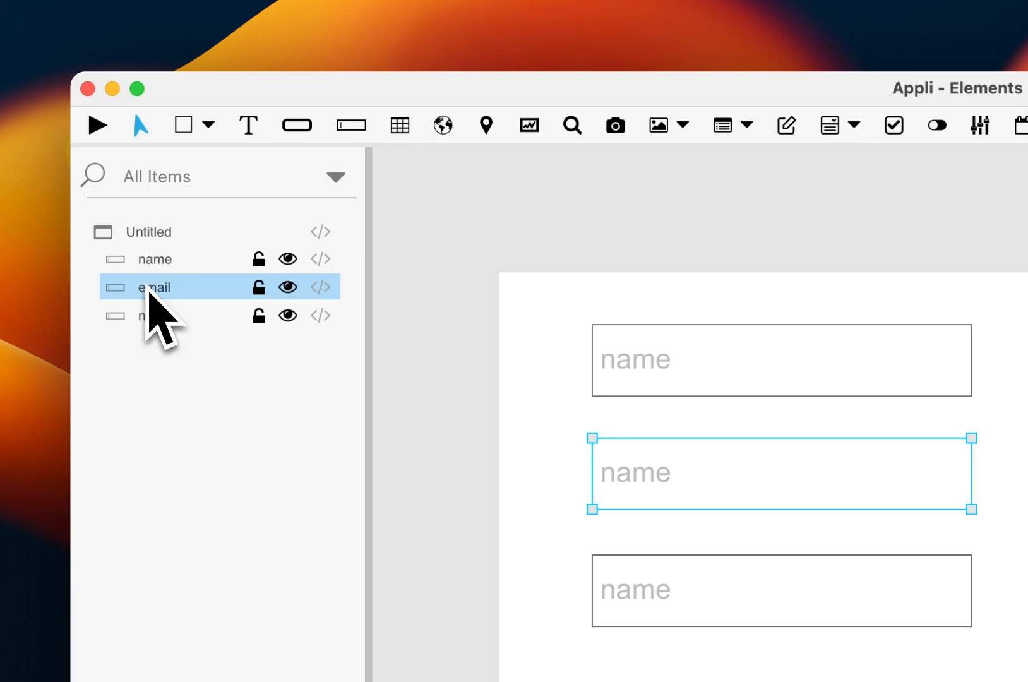
click(152, 316)
click(152, 316)
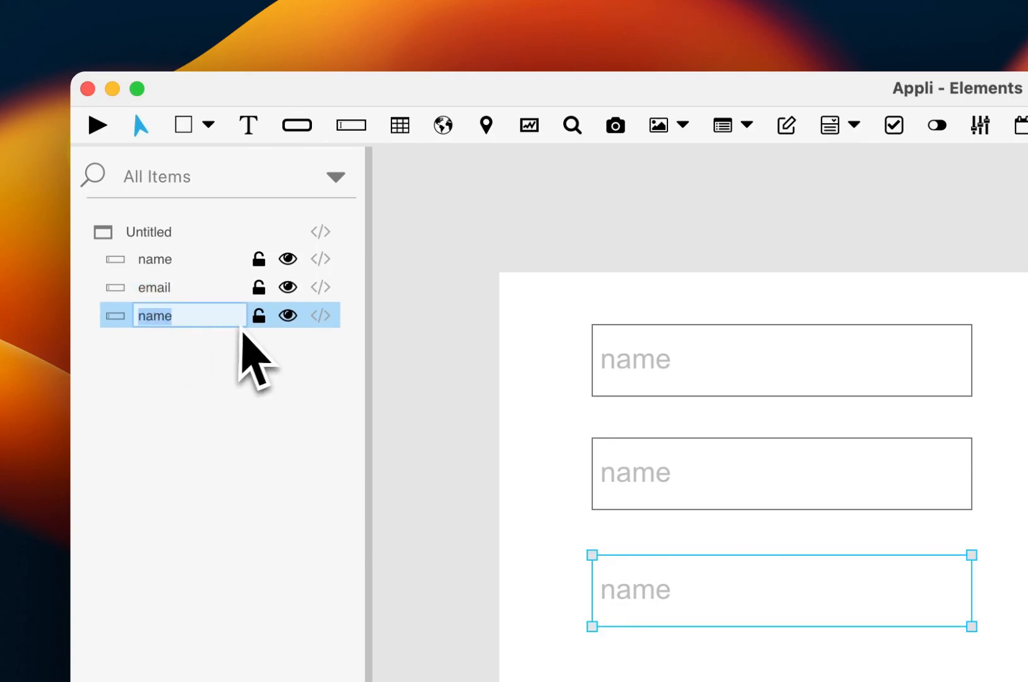
text(phone numbe)
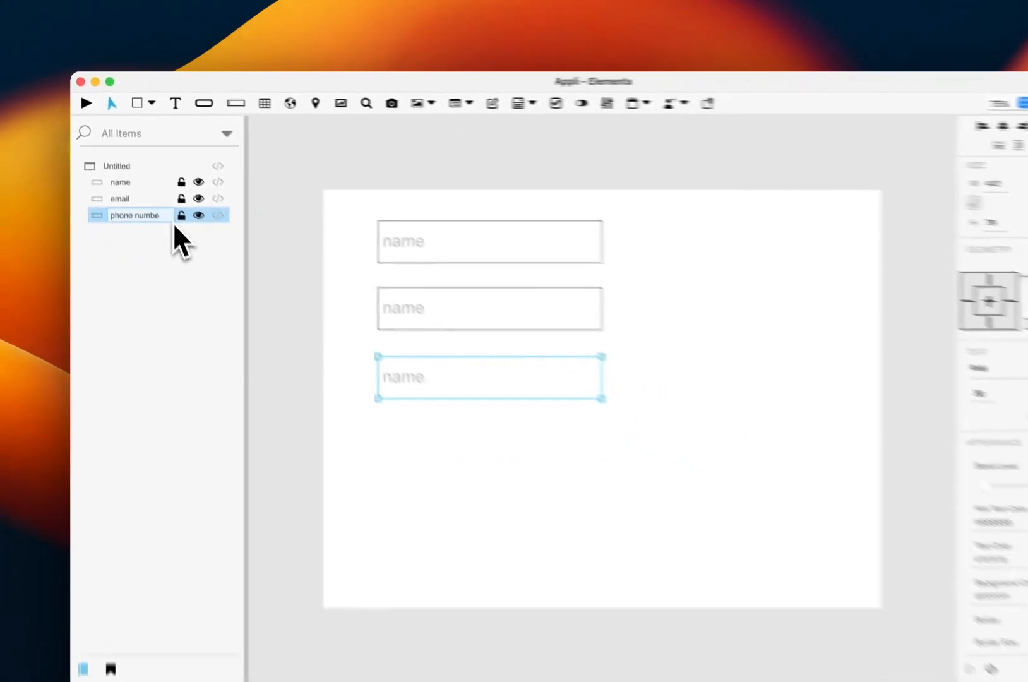
text(r)
key(Return)
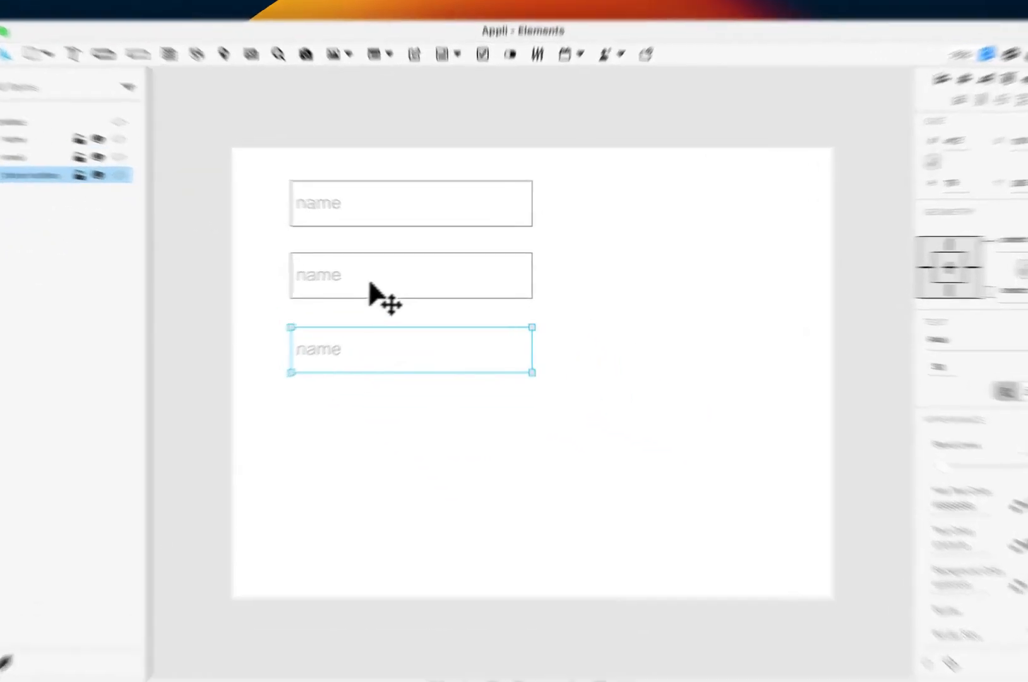
Set the email field's hint text to 'email'
click(423, 281)
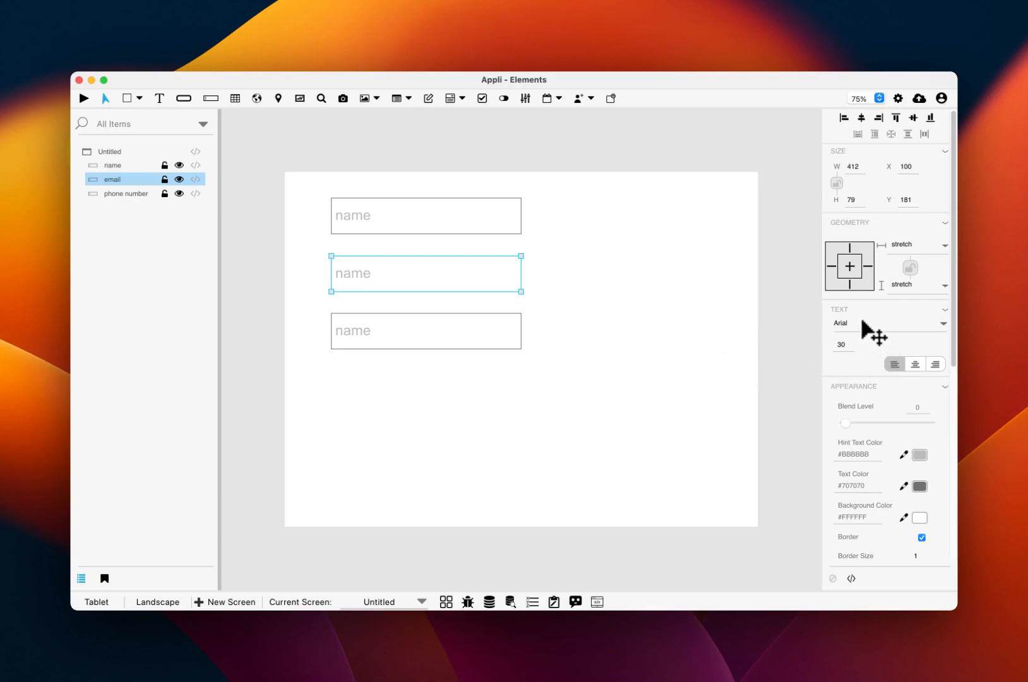
scroll(863, 321, down, 4)
scroll(863, 320, down, 3)
scroll(861, 319, down, 5)
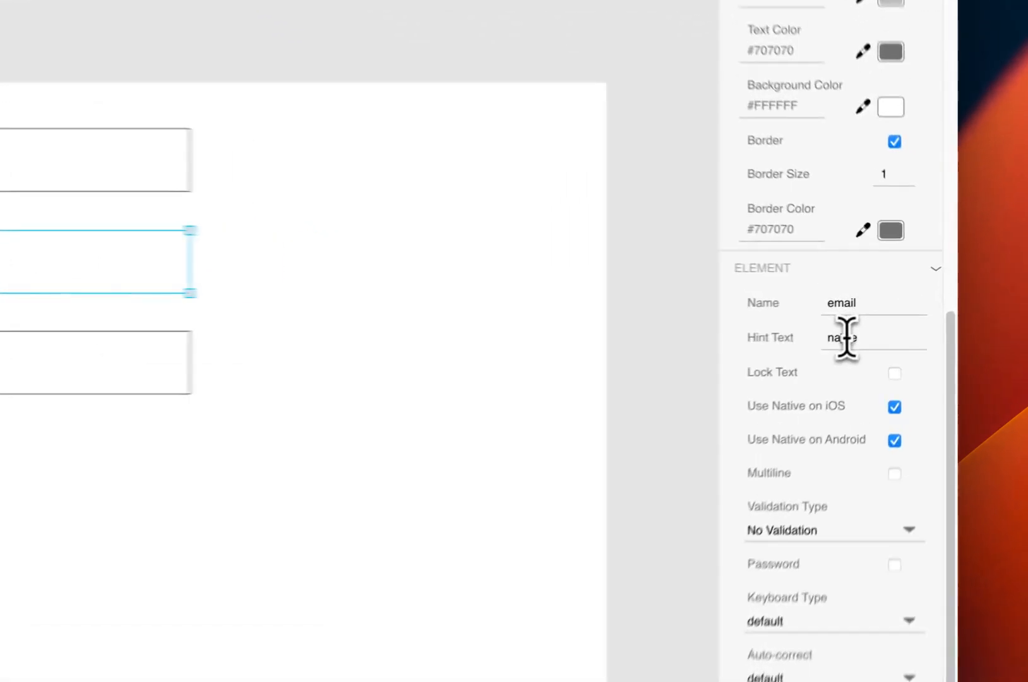
double_click(890, 316)
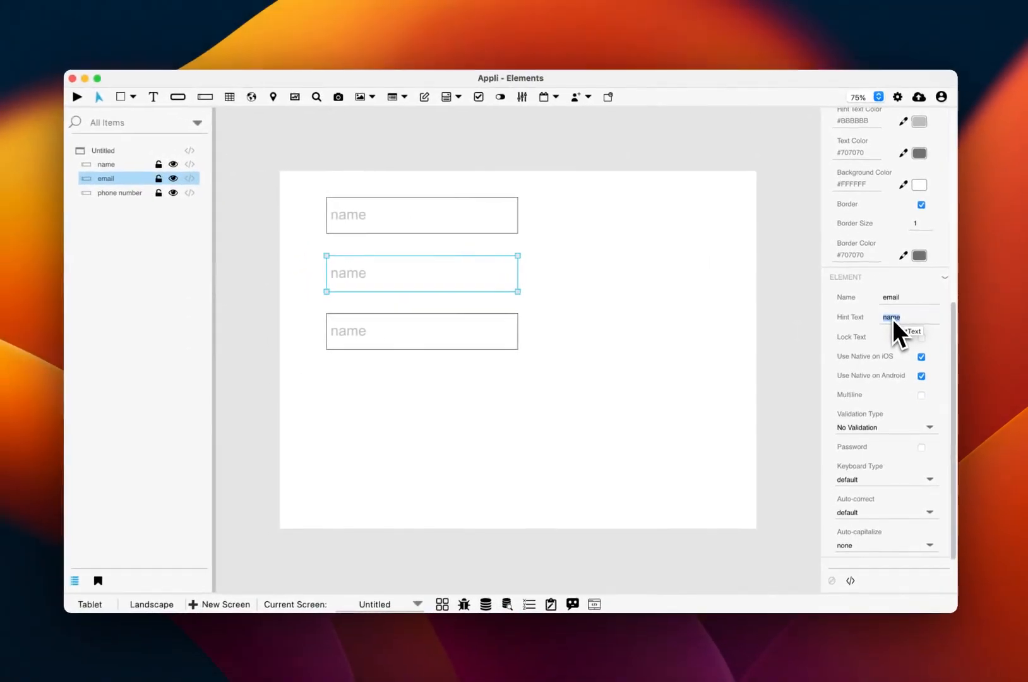
text(email)
key(Tab)
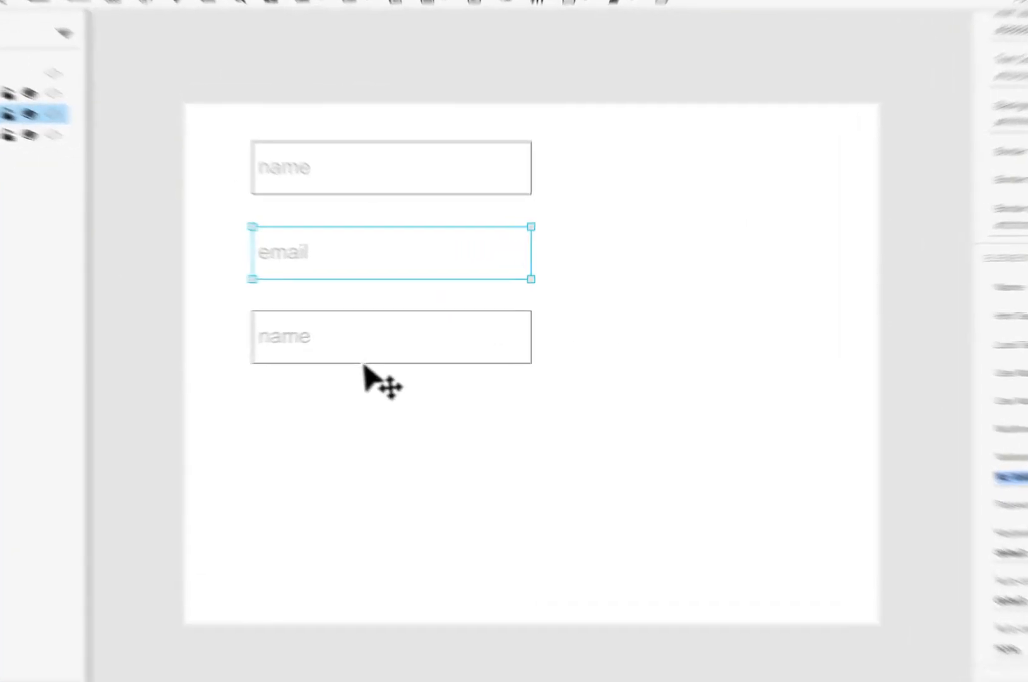
Set the phone number field's hint text to 'phone number'
click(399, 331)
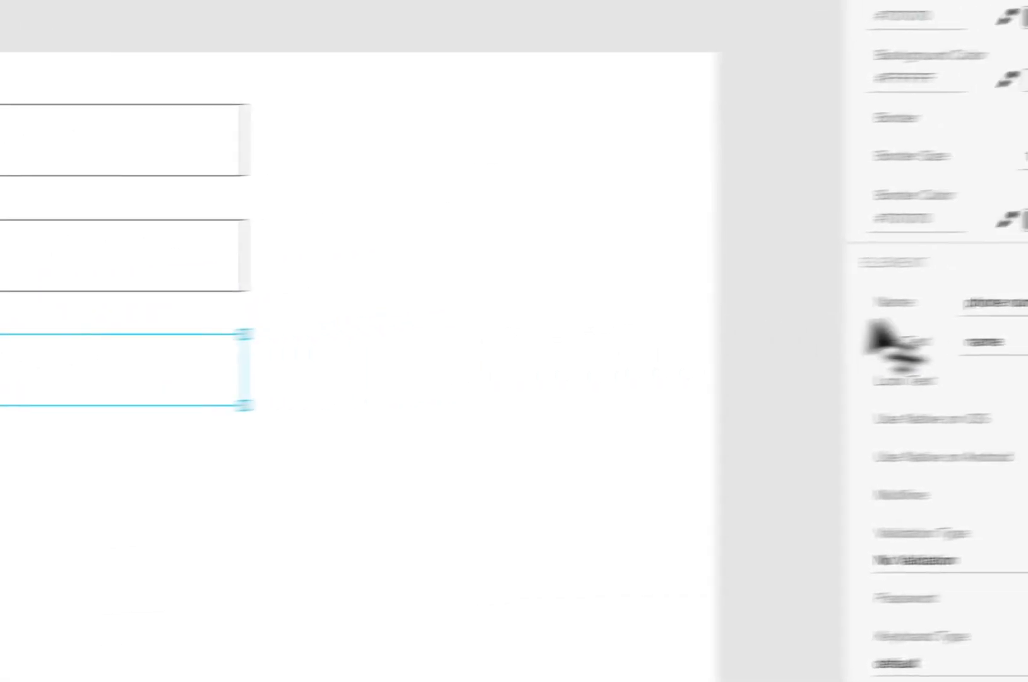
double_click(854, 355)
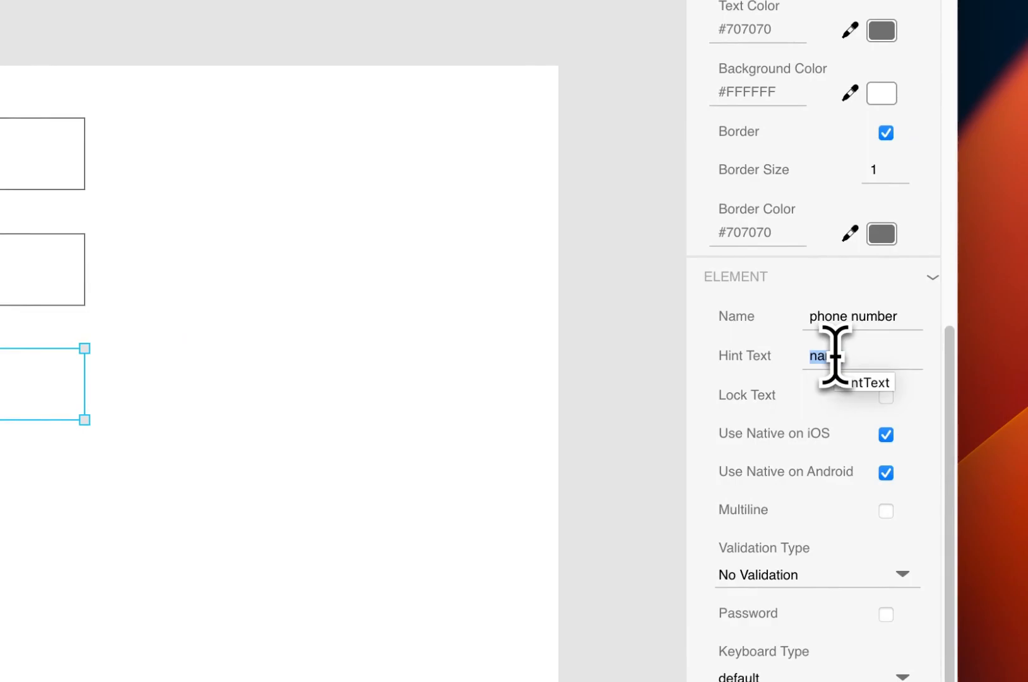
text(pho)
key(BackSpace)
text(hone)
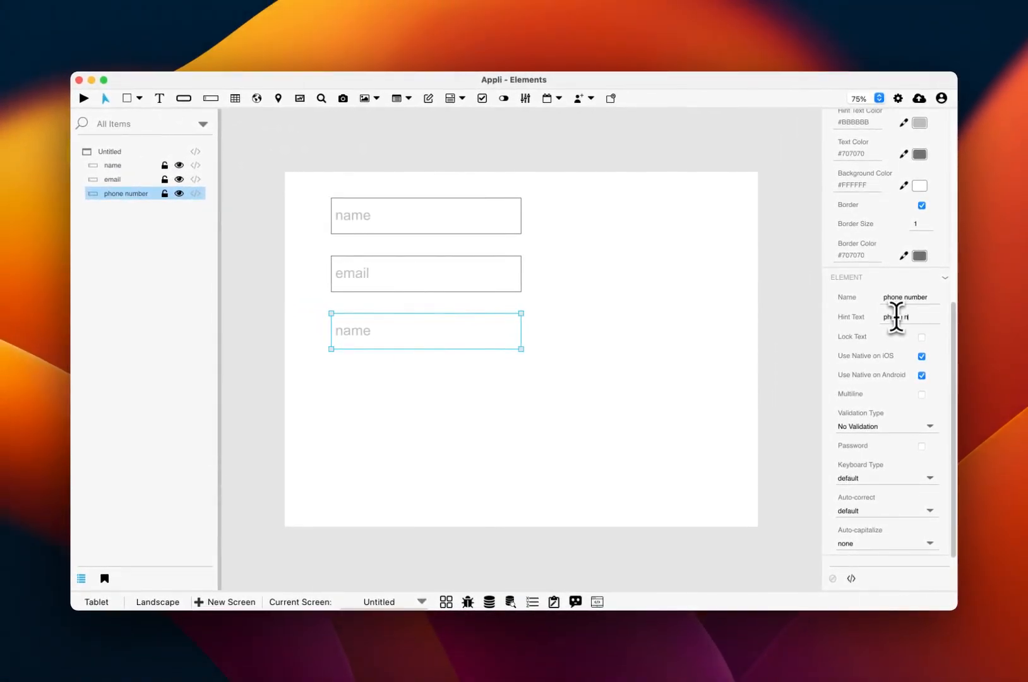
key(Tab)
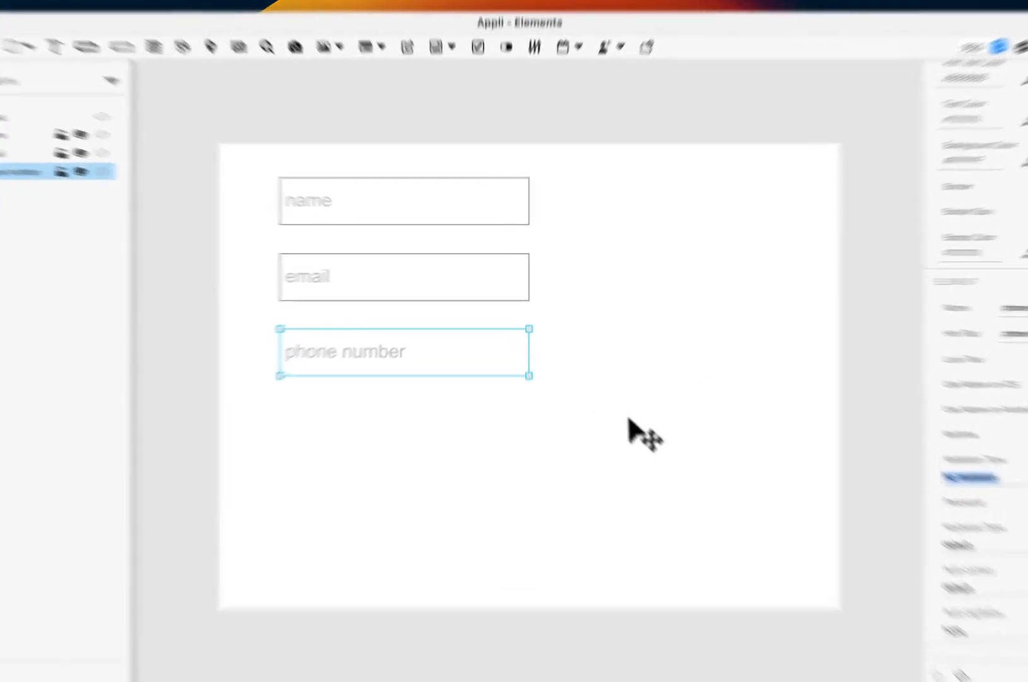
Run the screen as a live preview and type a full name into the name field
click(597, 382)
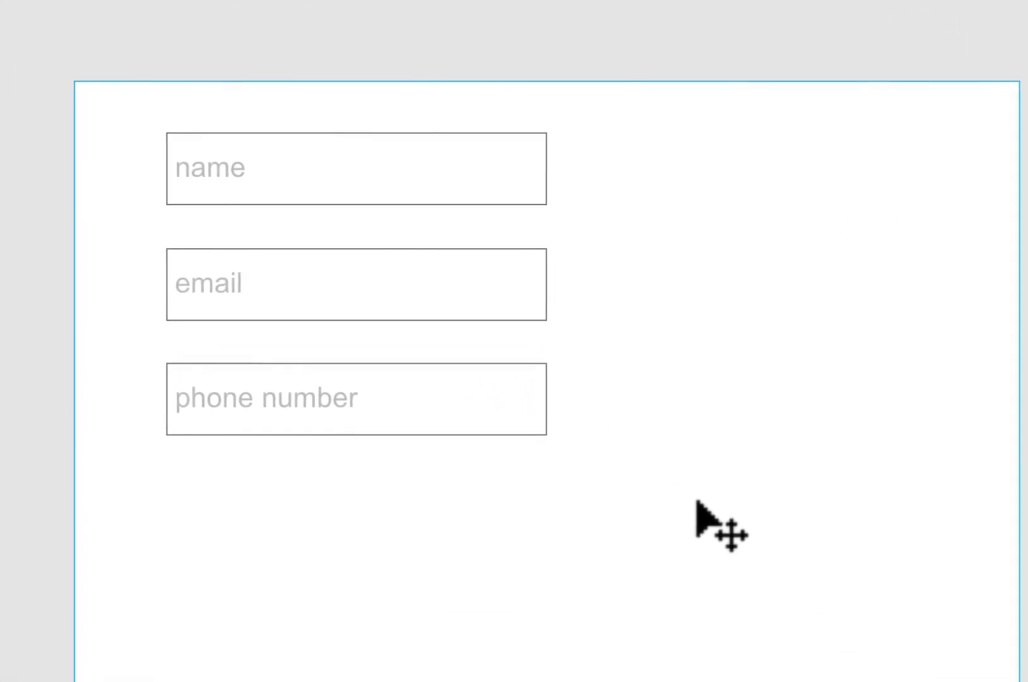
click(358, 195)
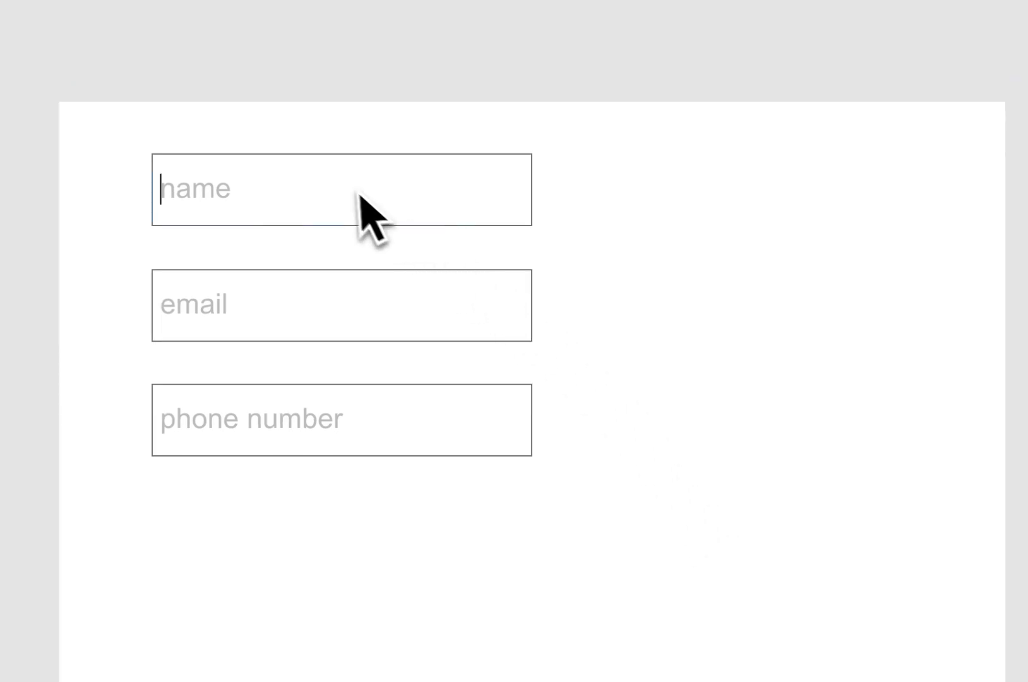
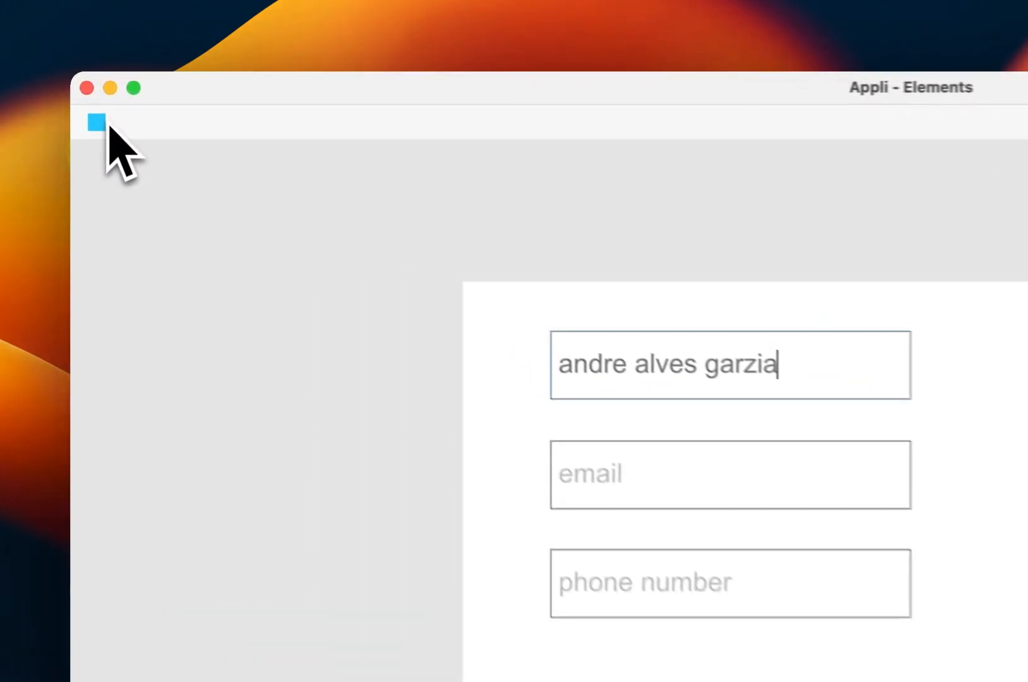
click(100, 123)
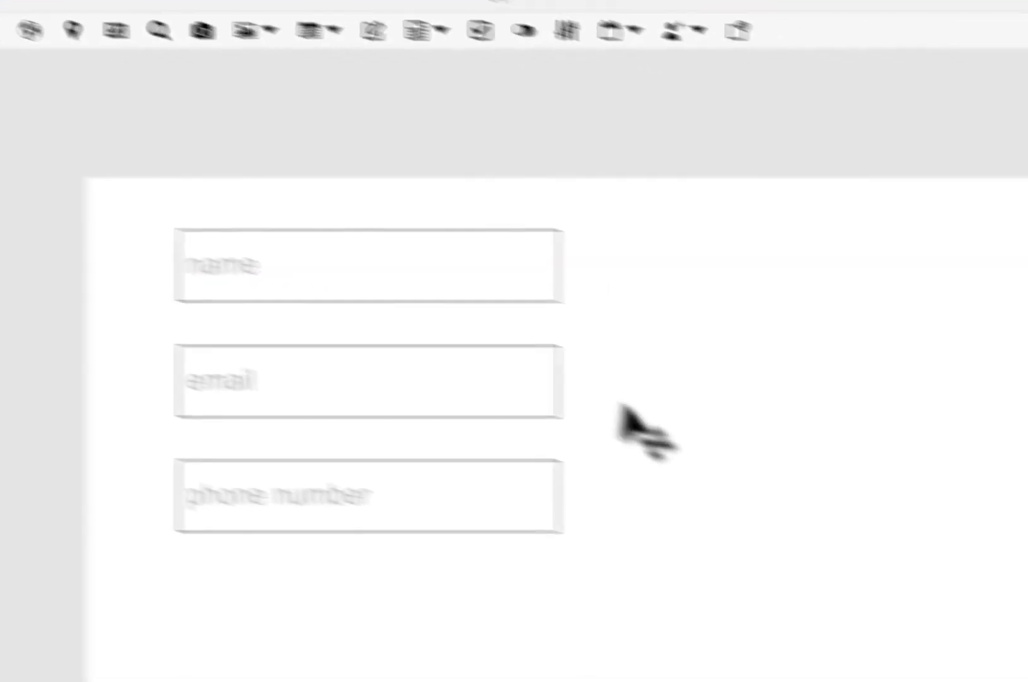
click(319, 240)
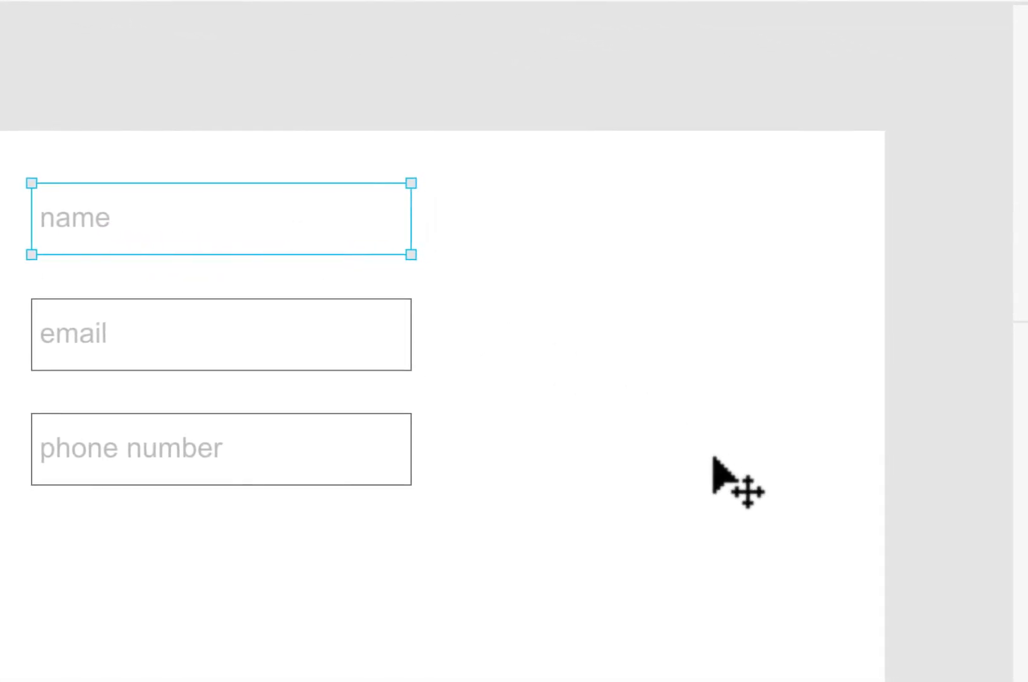
scroll(919, 377, up, 10)
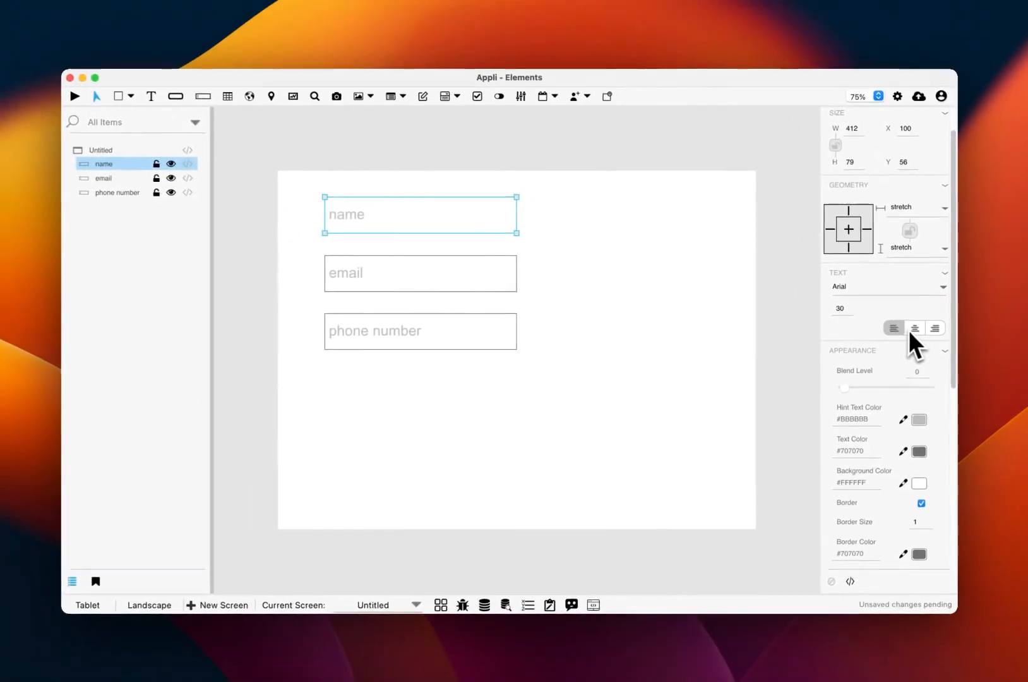
click(878, 355)
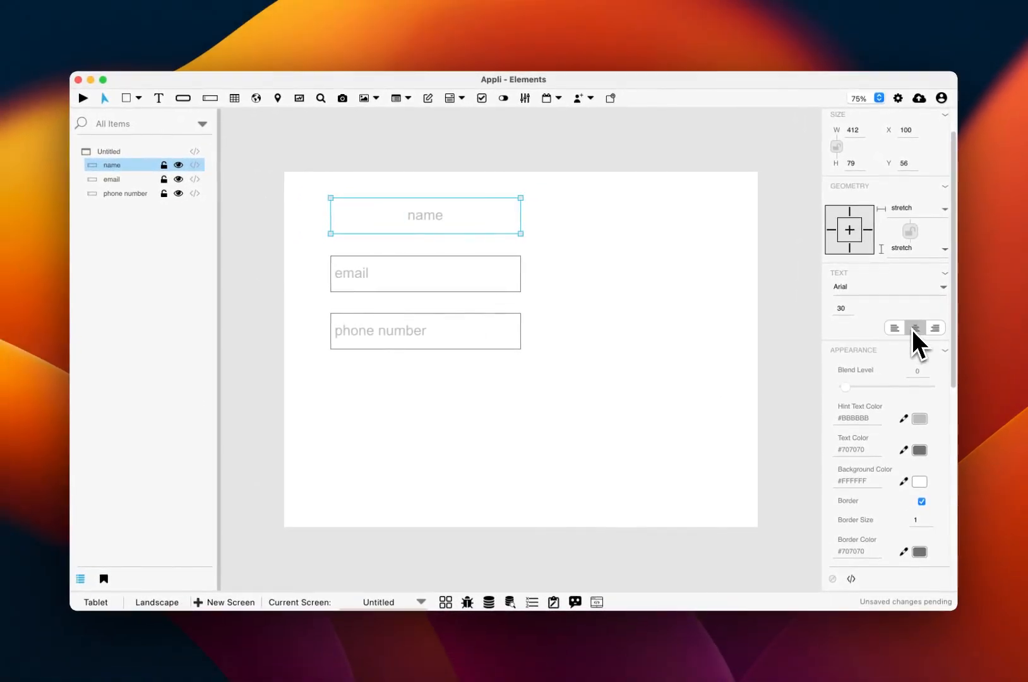
click(931, 330)
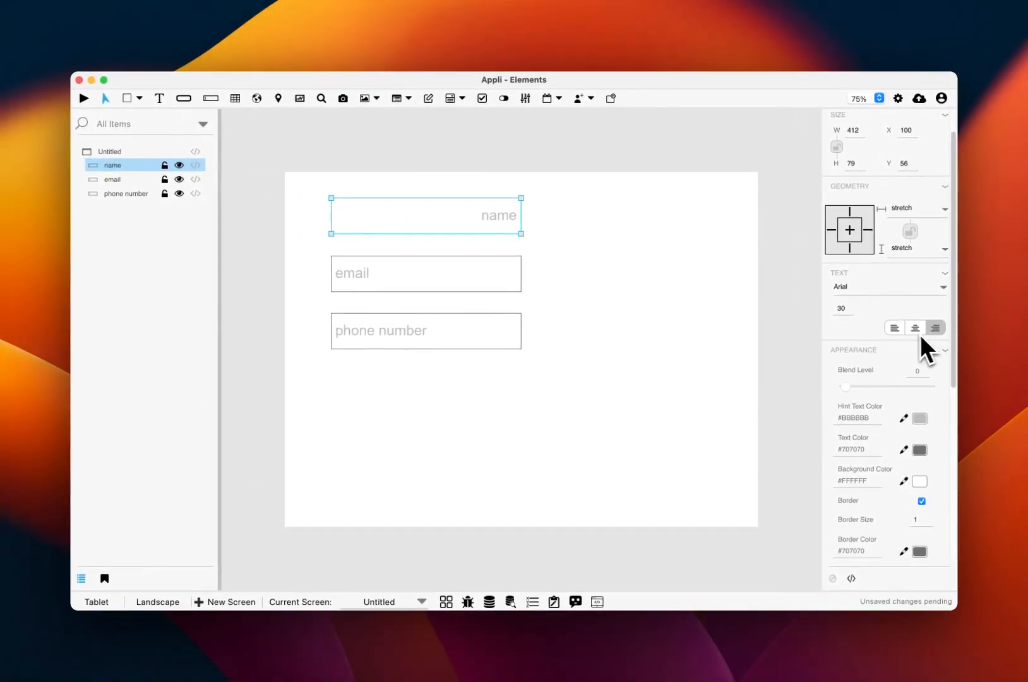
click(895, 330)
scroll(900, 372, down, 5)
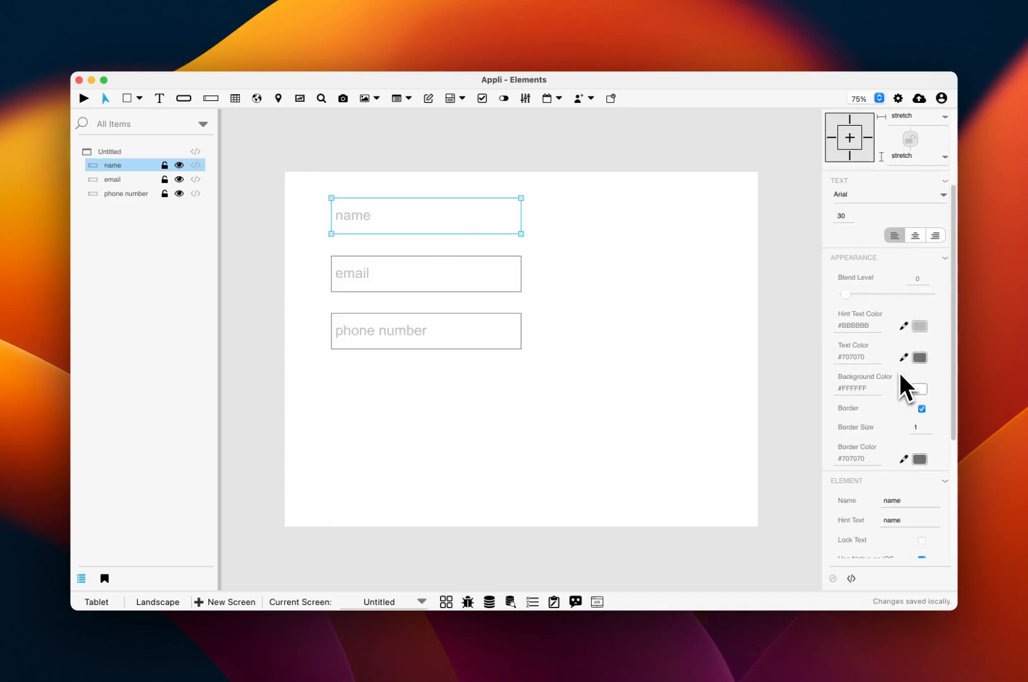
scroll(899, 372, down, 4)
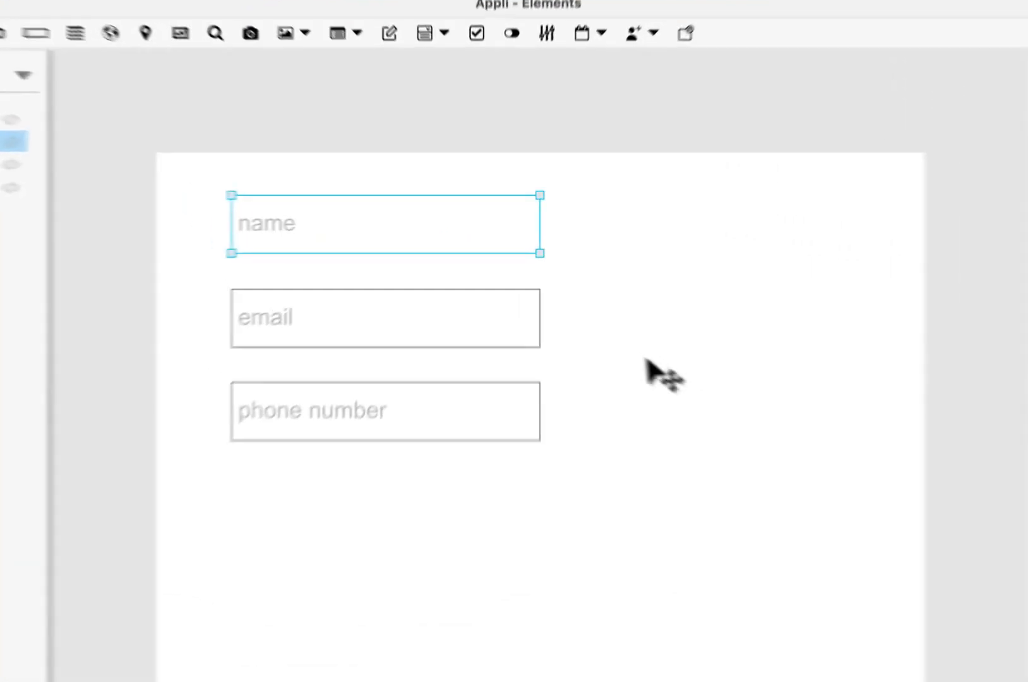
click(568, 297)
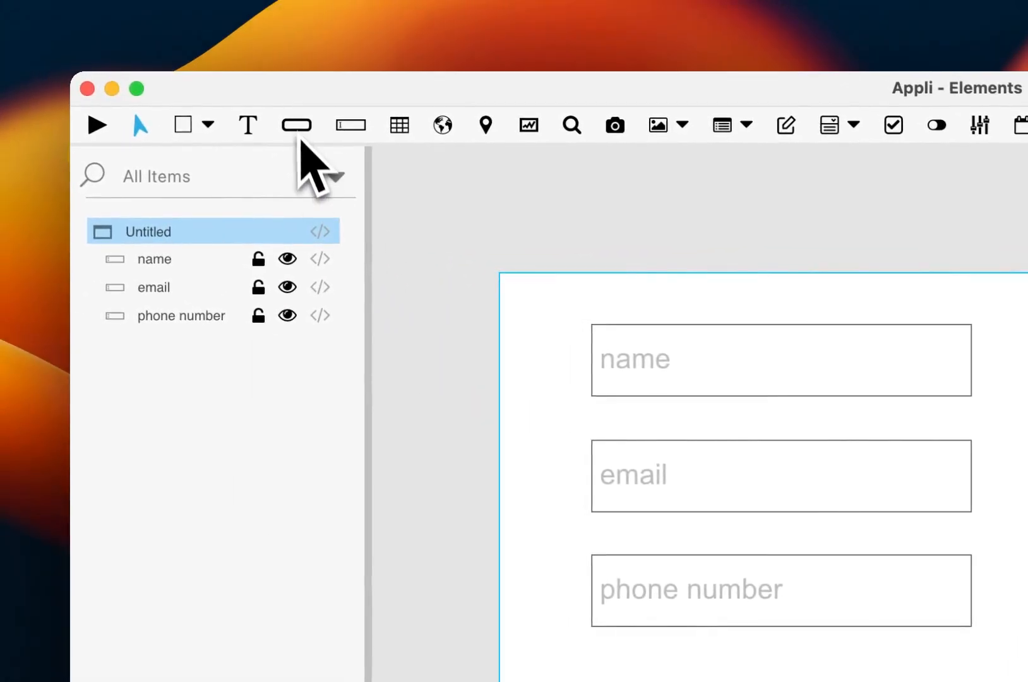
Draw a square button beside the name field and name it 'lock'
click(299, 137)
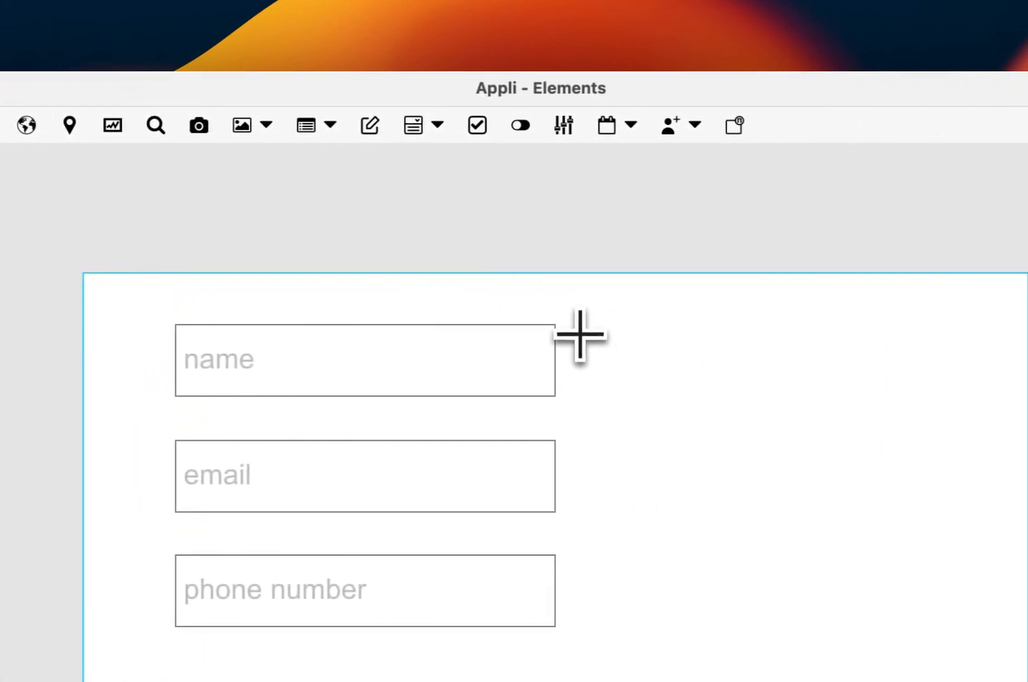
drag(580, 335, 639, 389)
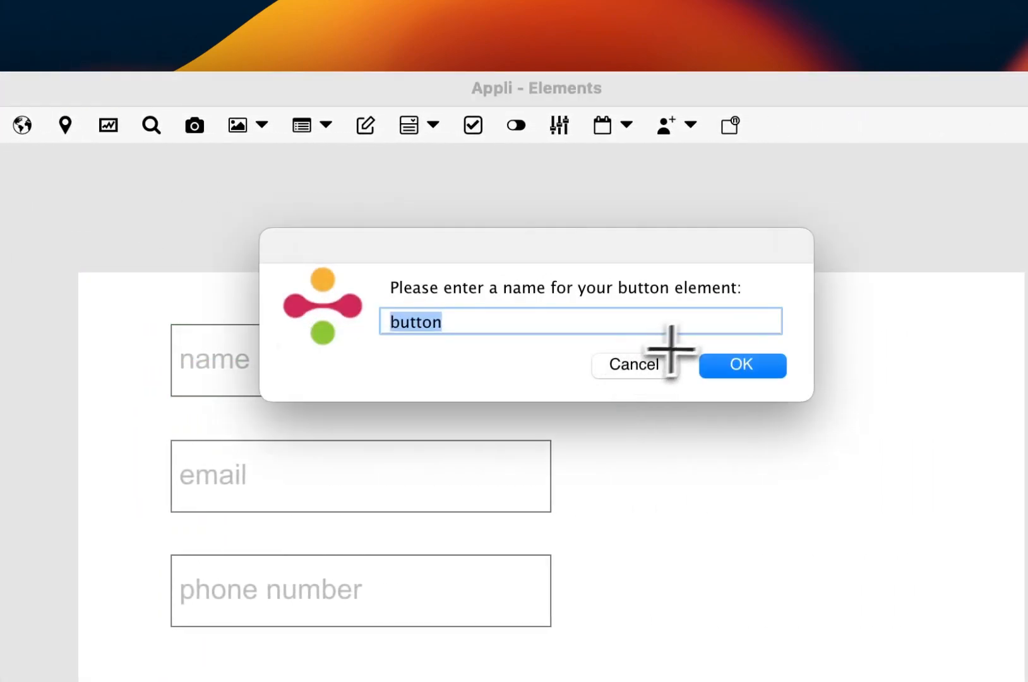
key(BackSpace)
key(Return)
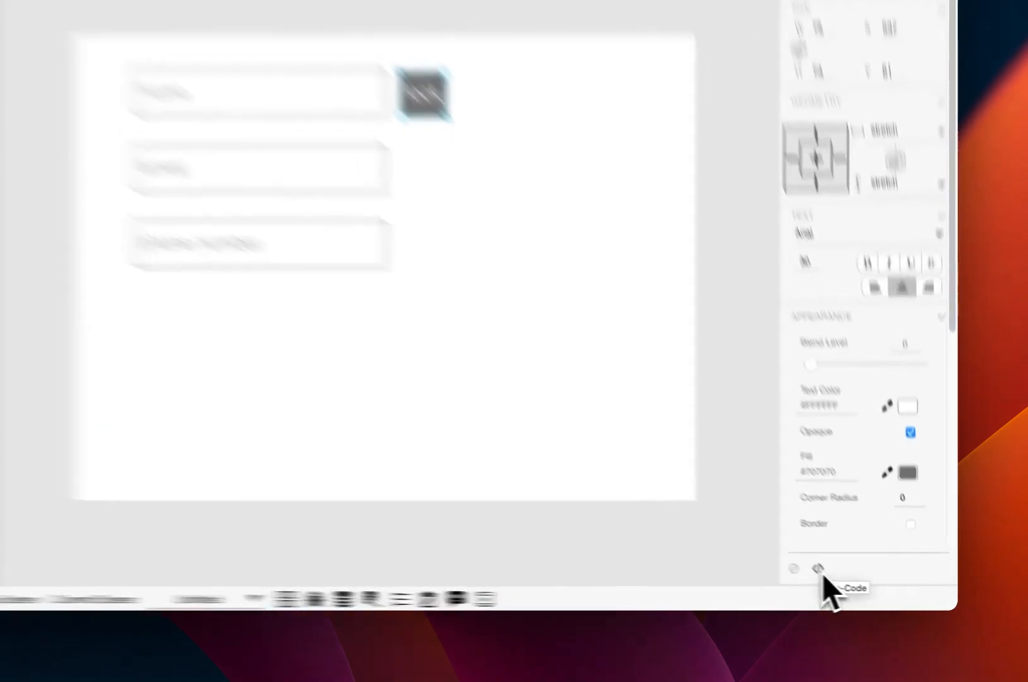
Give the lock button a mouseClick handler containing a Properties 'set property' action
click(852, 581)
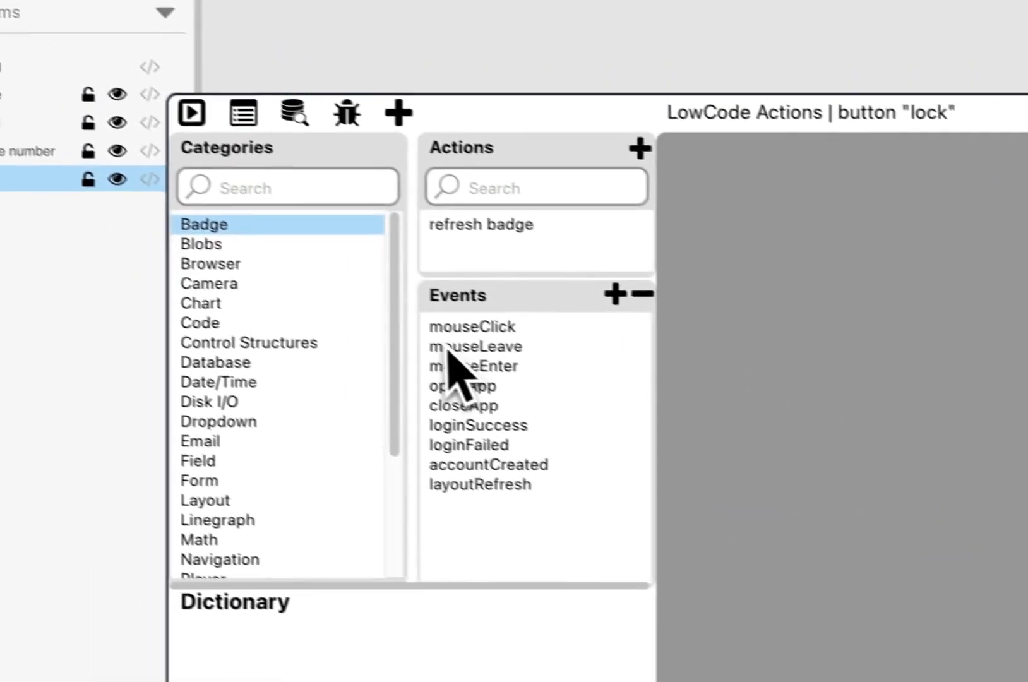
click(177, 225)
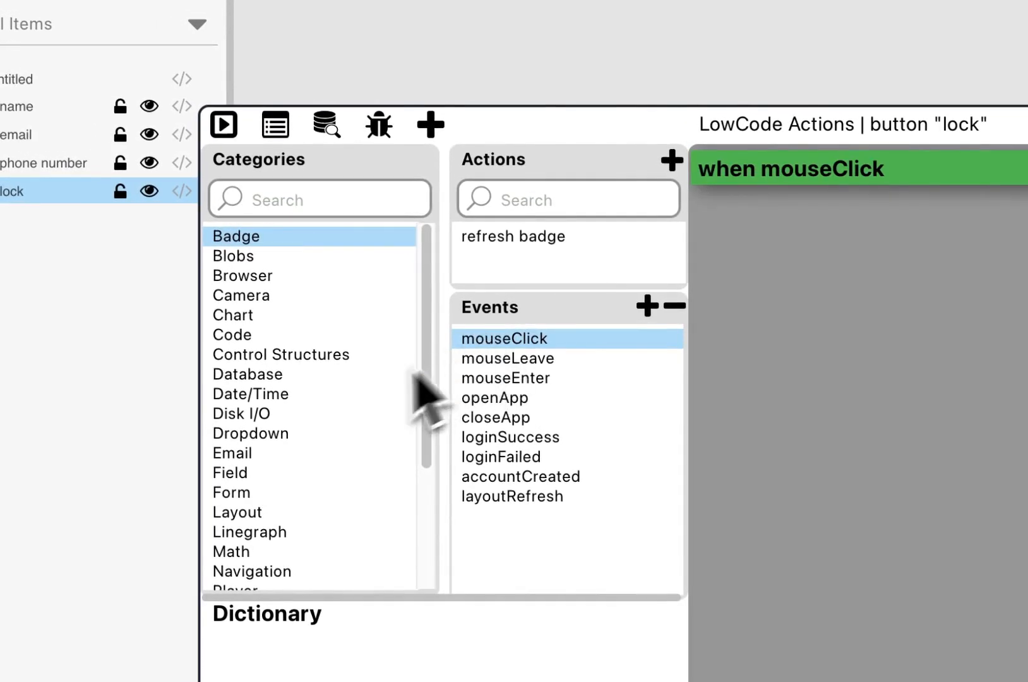
scroll(302, 436, down, 3)
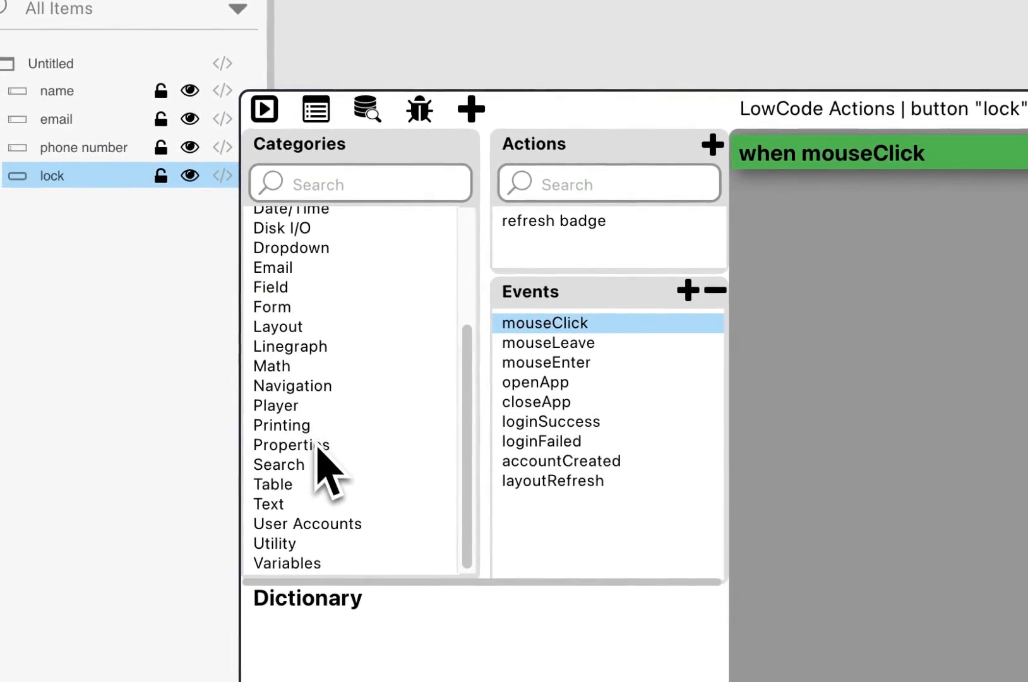
click(307, 446)
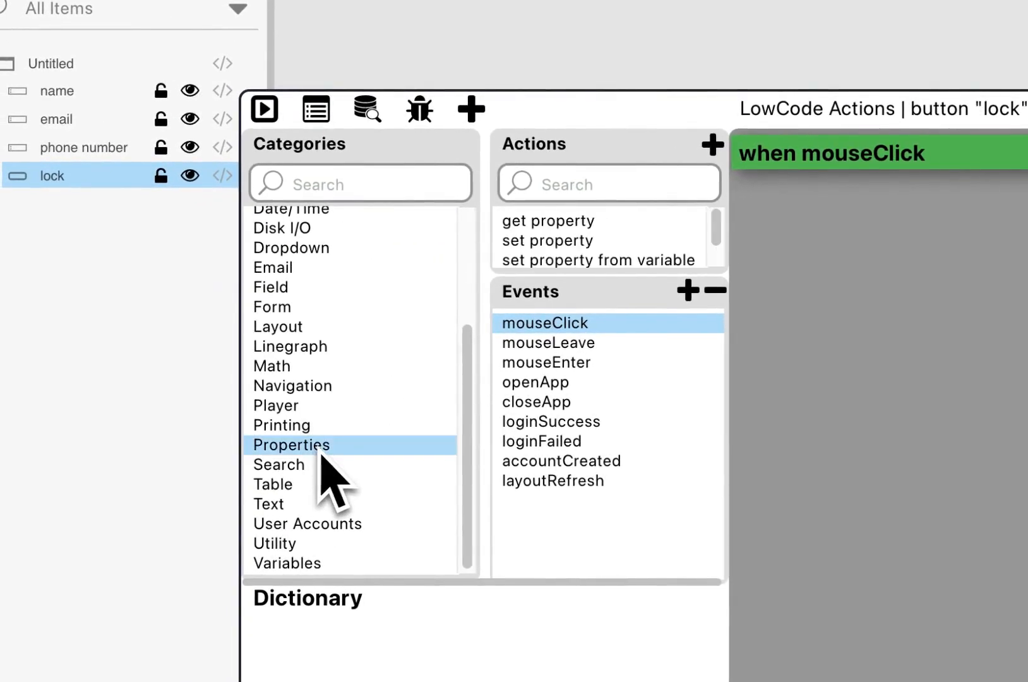
click(575, 248)
double_click(576, 247)
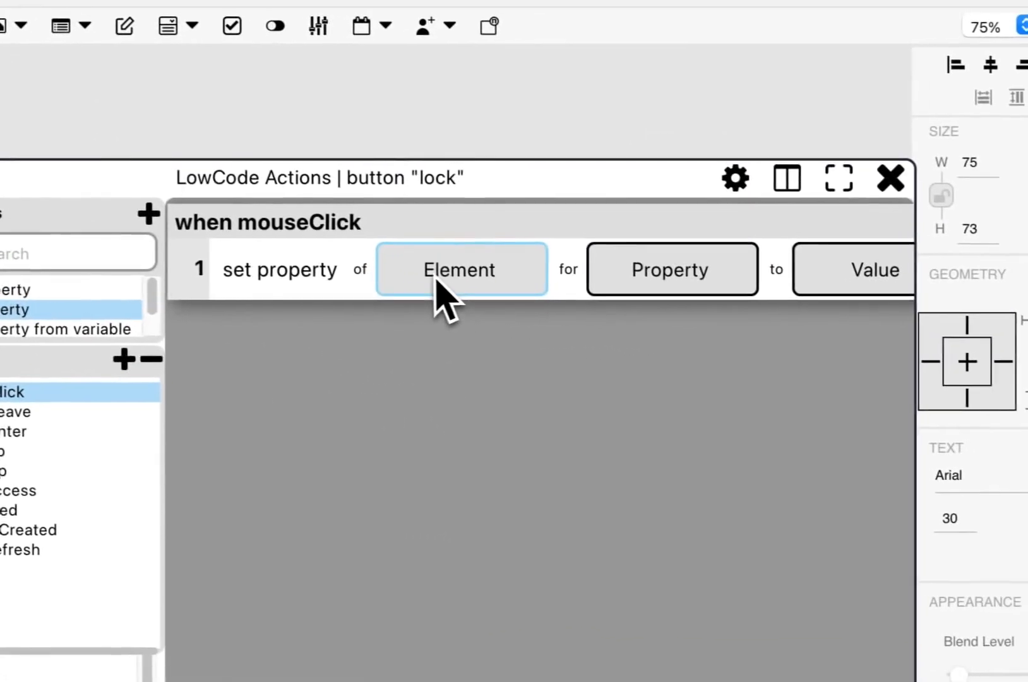
Make the action set the name field's lockedText to Boolean True, and apply it
click(991, 218)
click(309, 437)
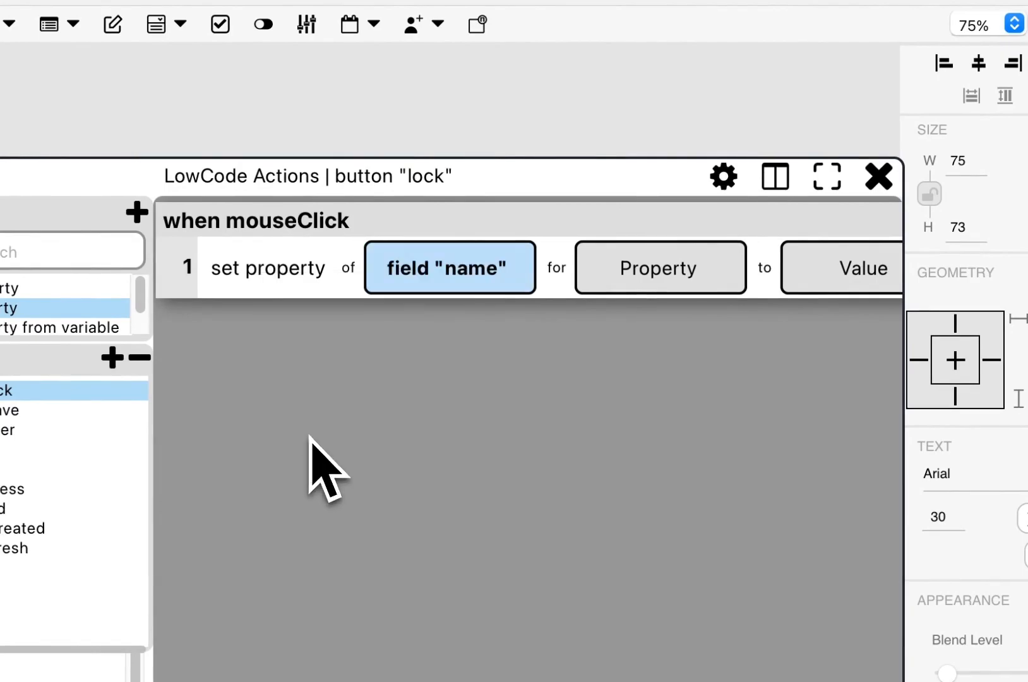
click(634, 284)
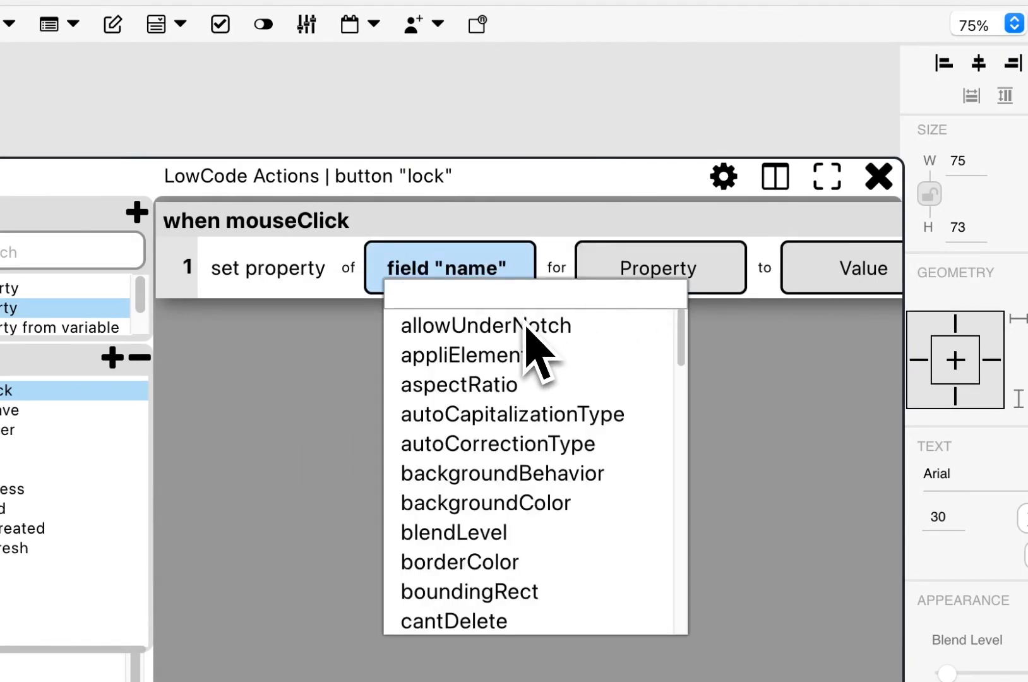
text(lock)
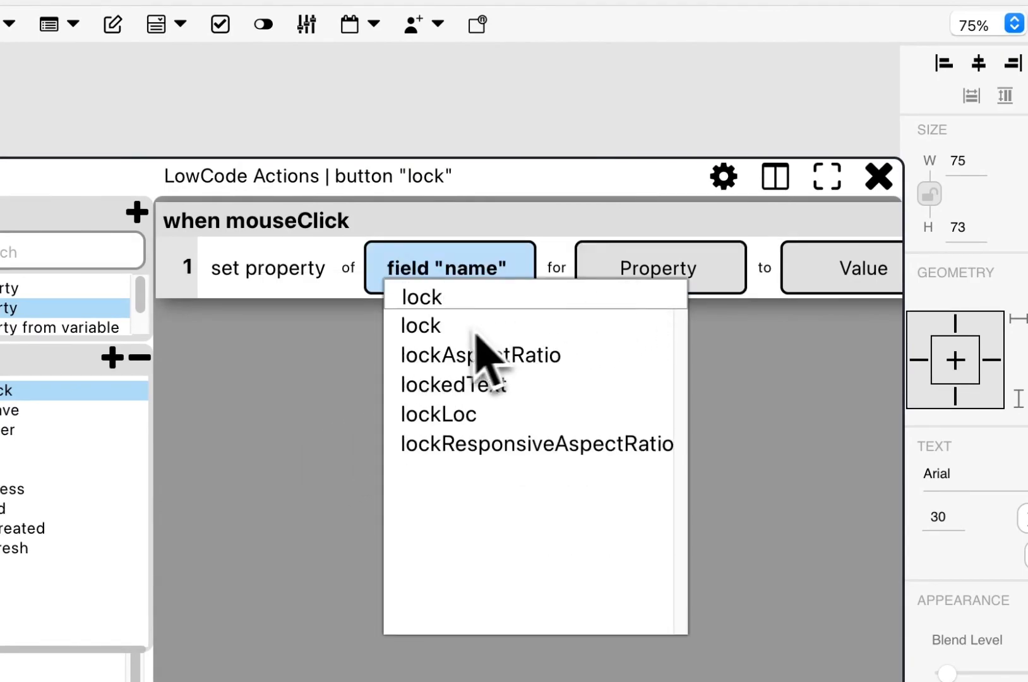
click(450, 384)
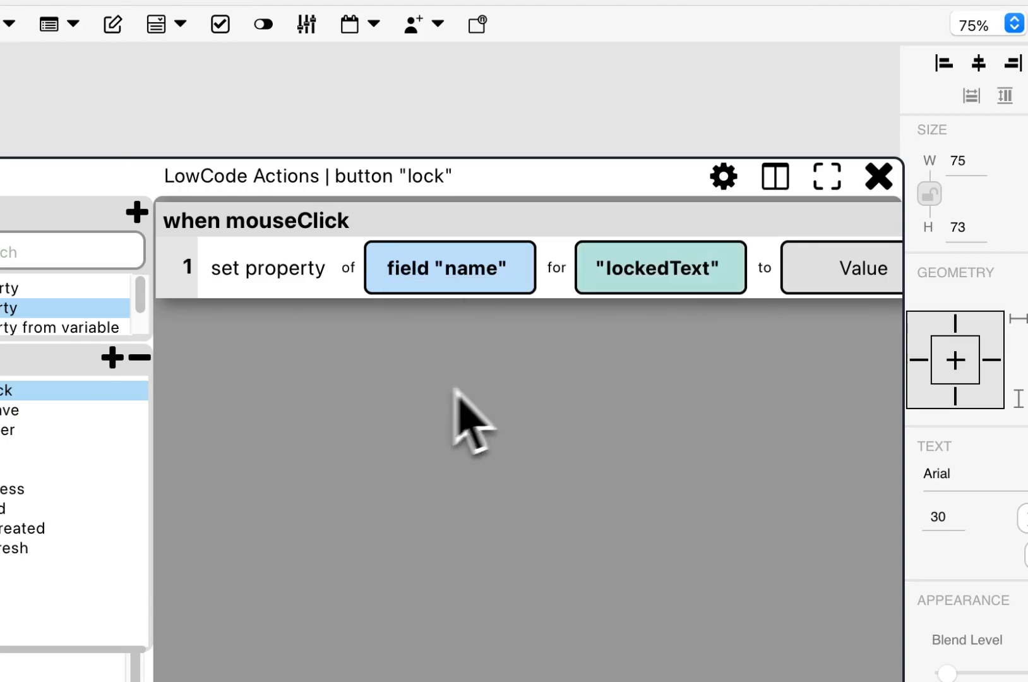
click(802, 284)
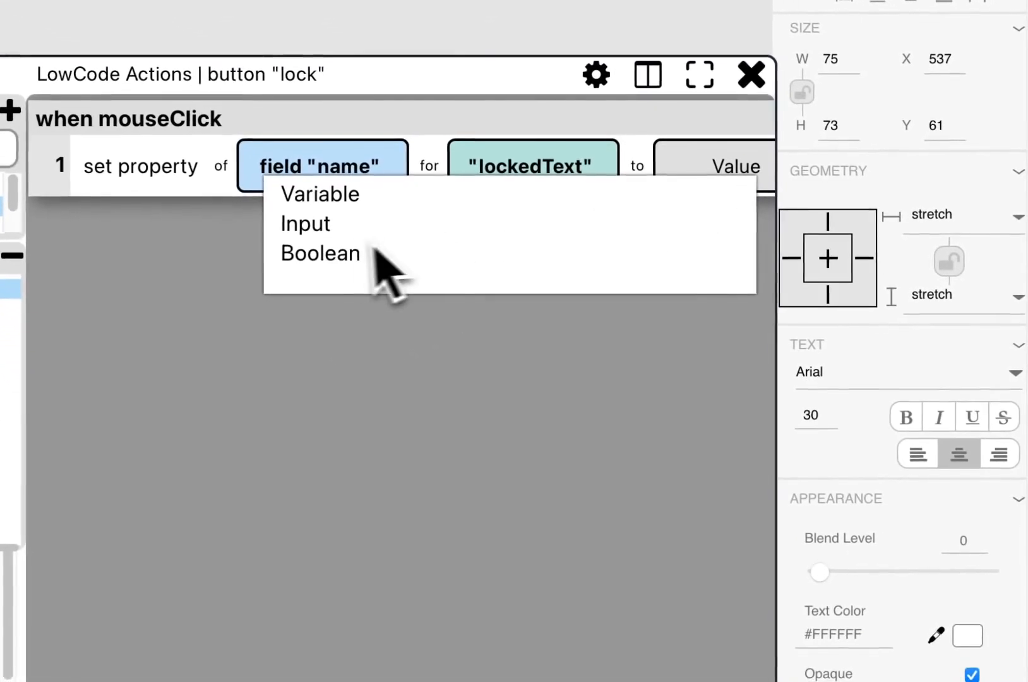
click(324, 254)
click(694, 203)
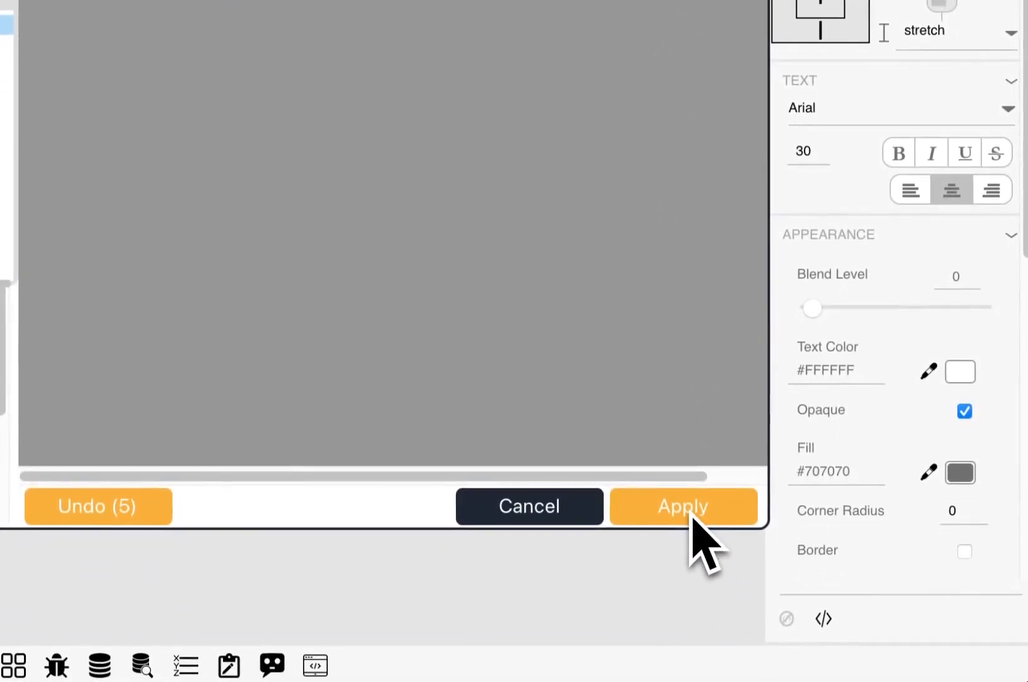
click(692, 515)
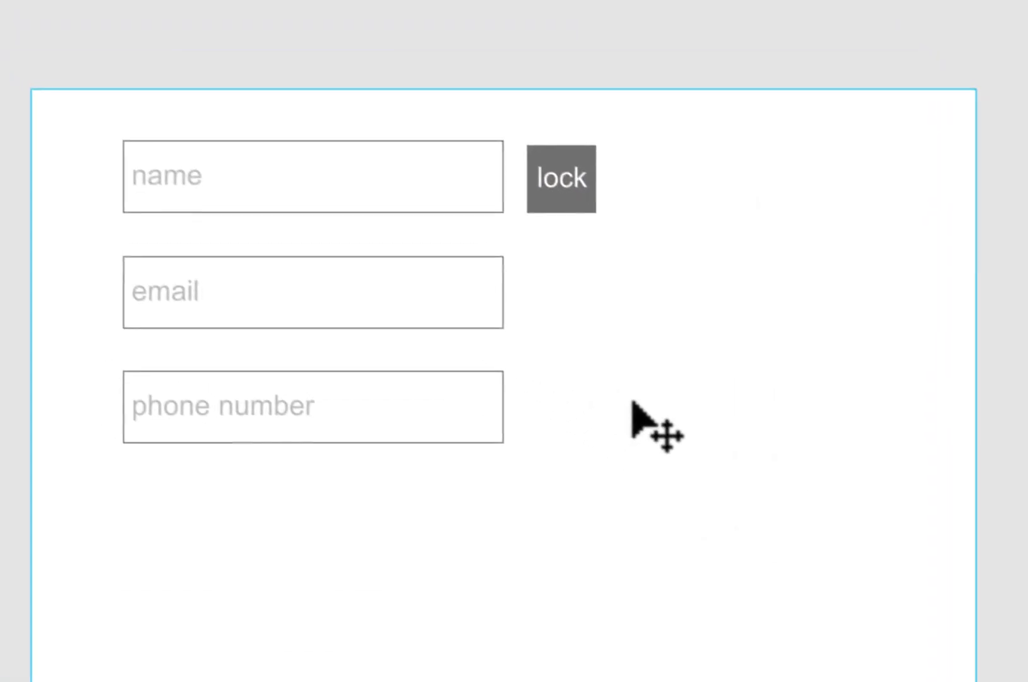
click(346, 192)
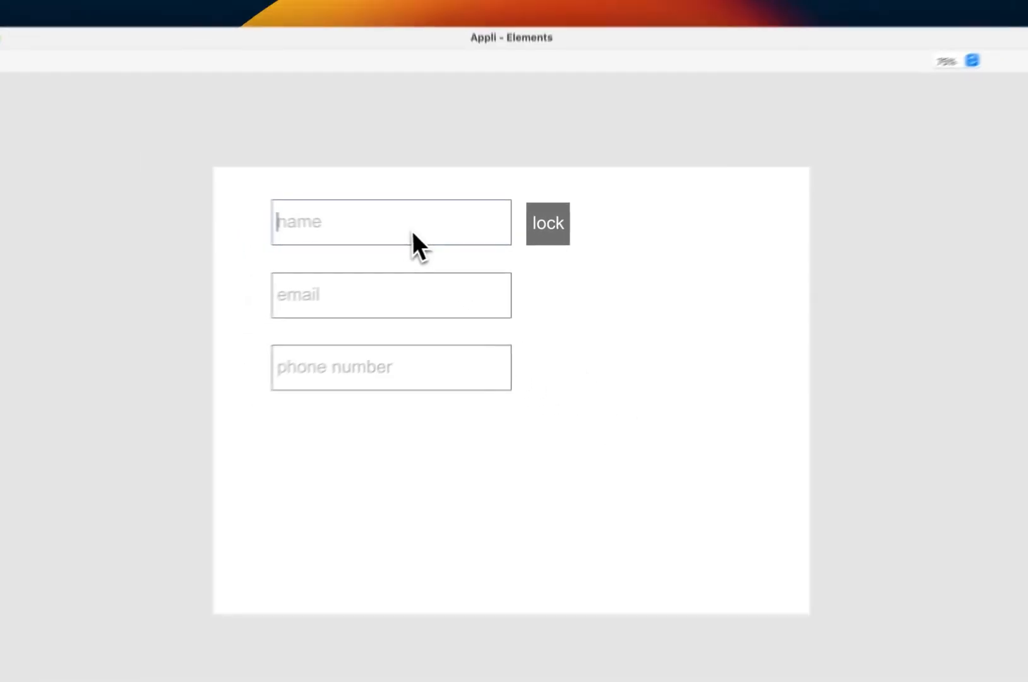
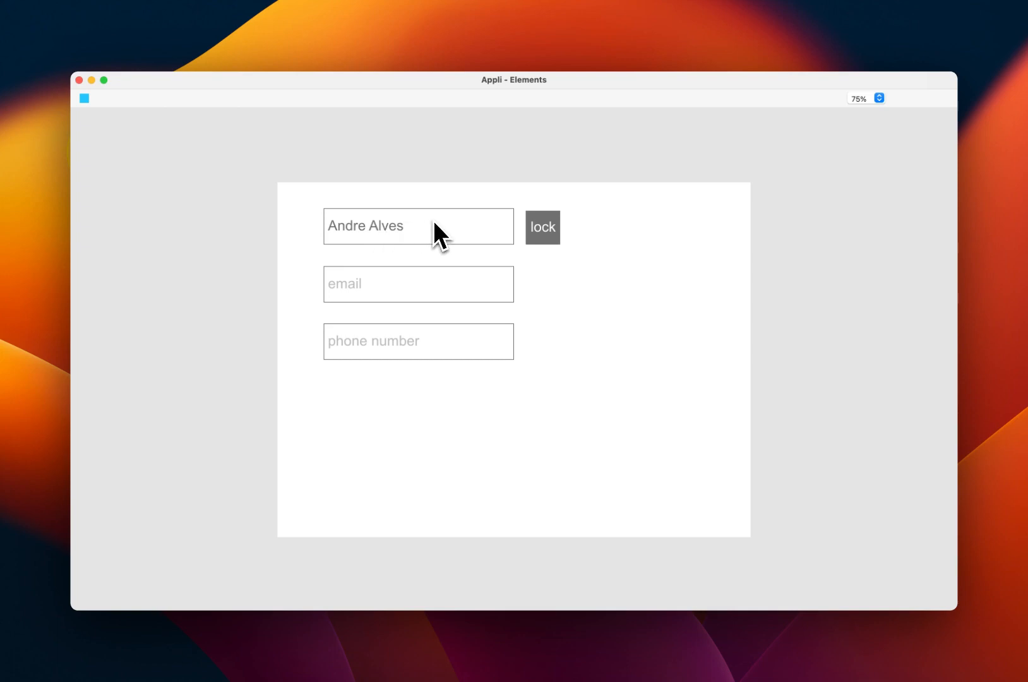
click(85, 99)
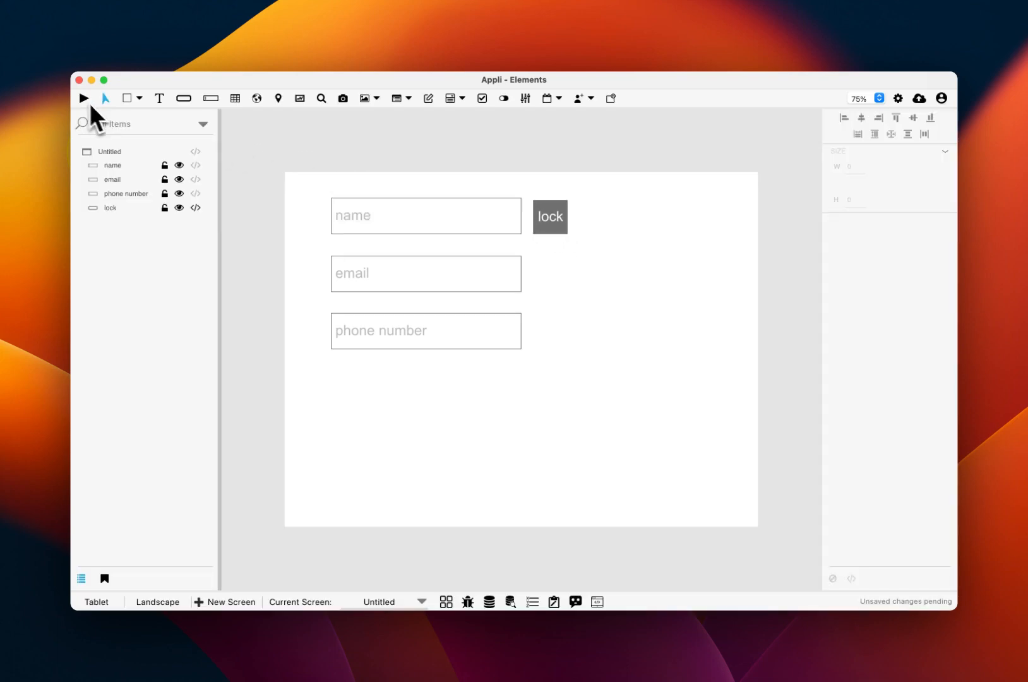
Duplicate the phone number field evenly spaced below it and name the copy 'notes'
click(395, 192)
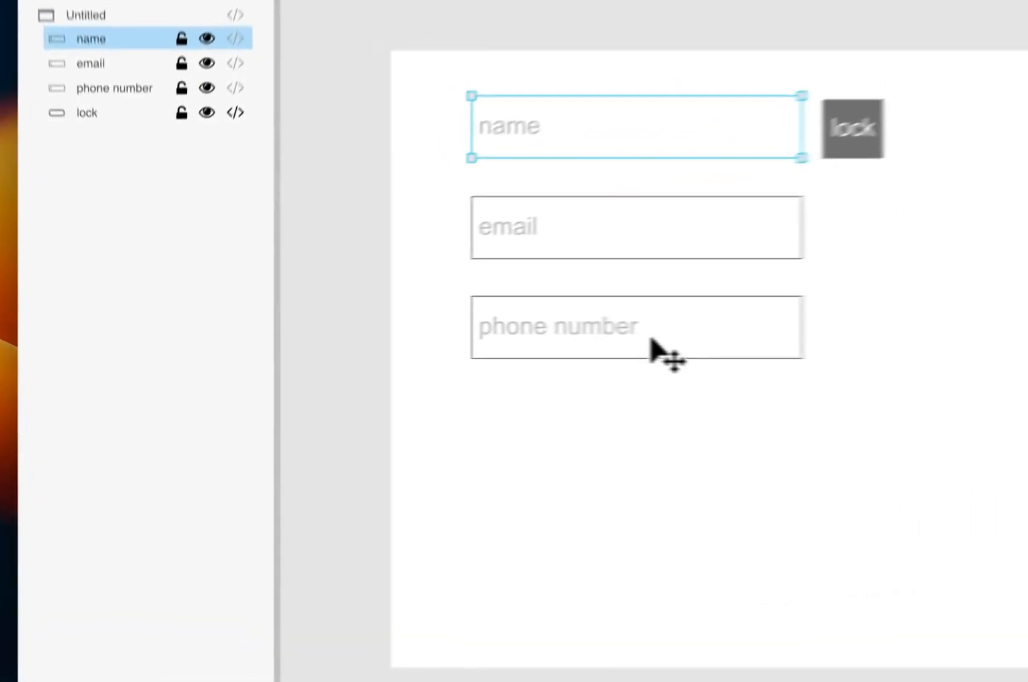
click(652, 341)
drag(652, 346, 655, 410)
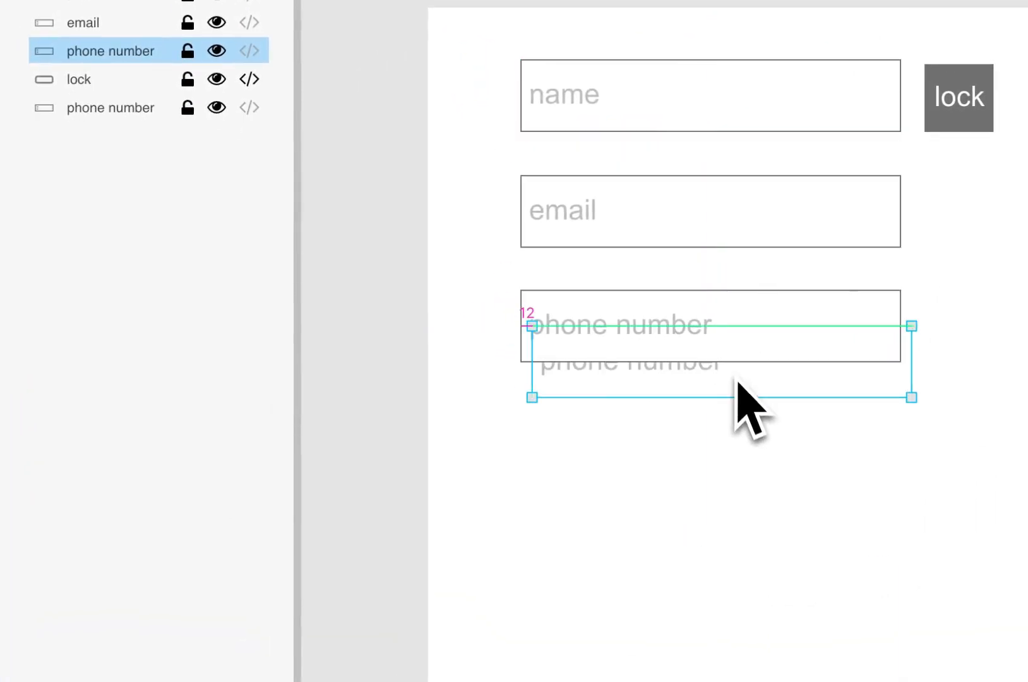
drag(731, 422, 726, 460)
double_click(94, 113)
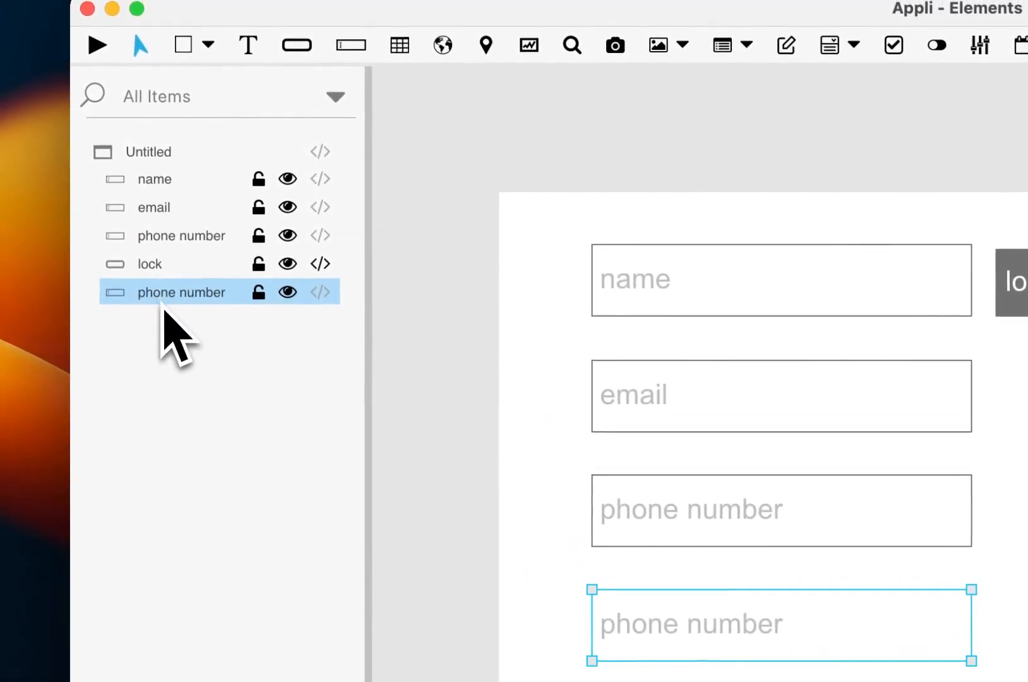
text(notes)
key(Return)
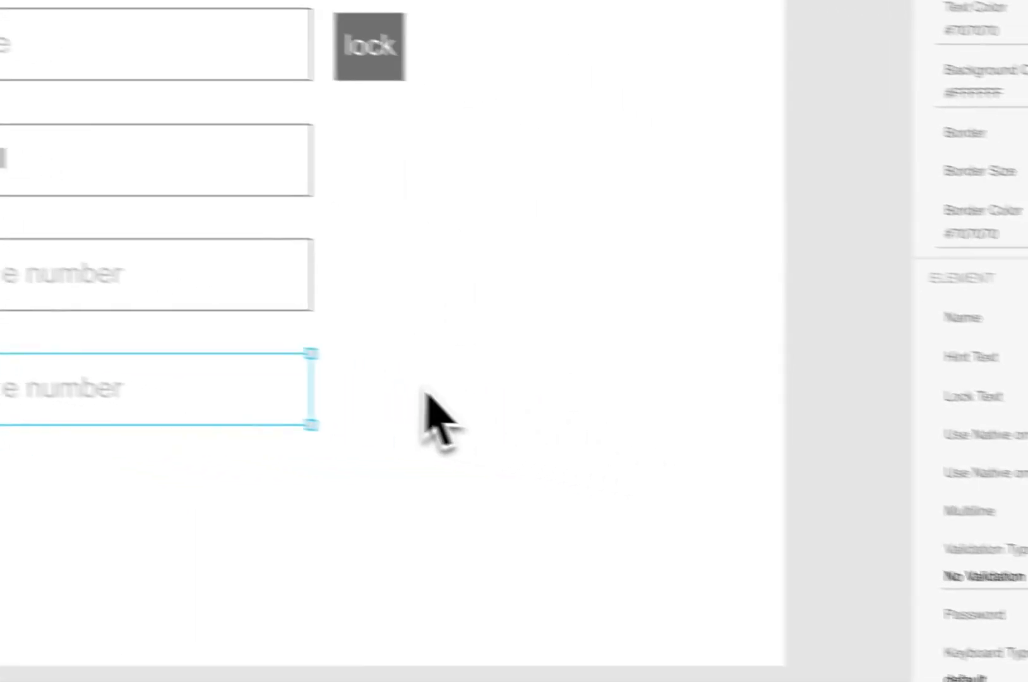
Give the notes field hint text 'notes', make it multiline, and make it taller
triple_click(926, 303)
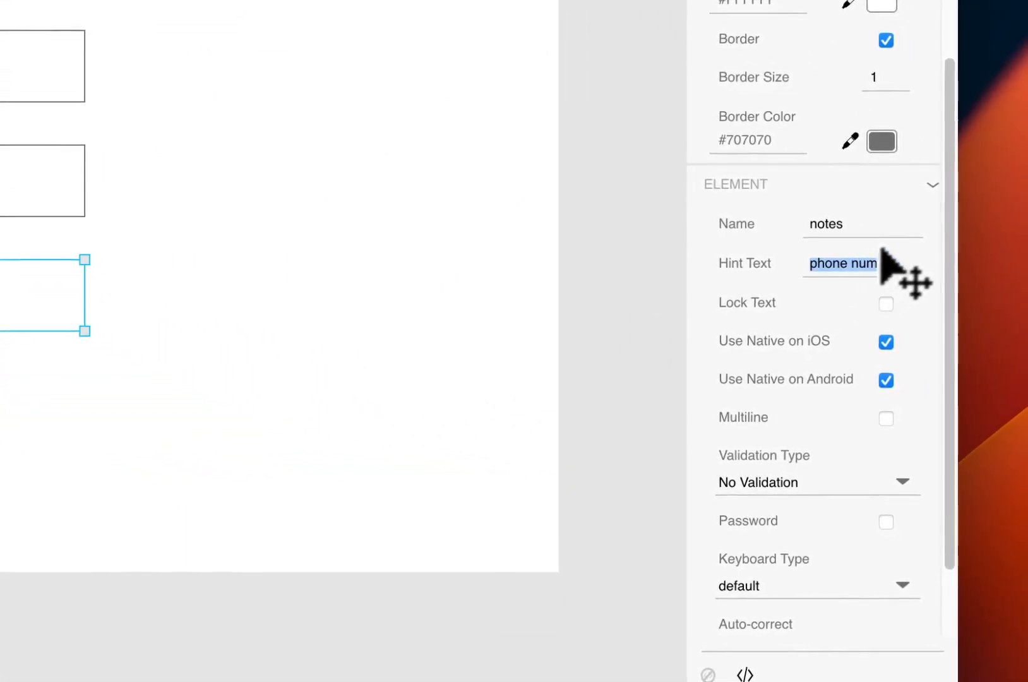
text(notes)
key(Tab)
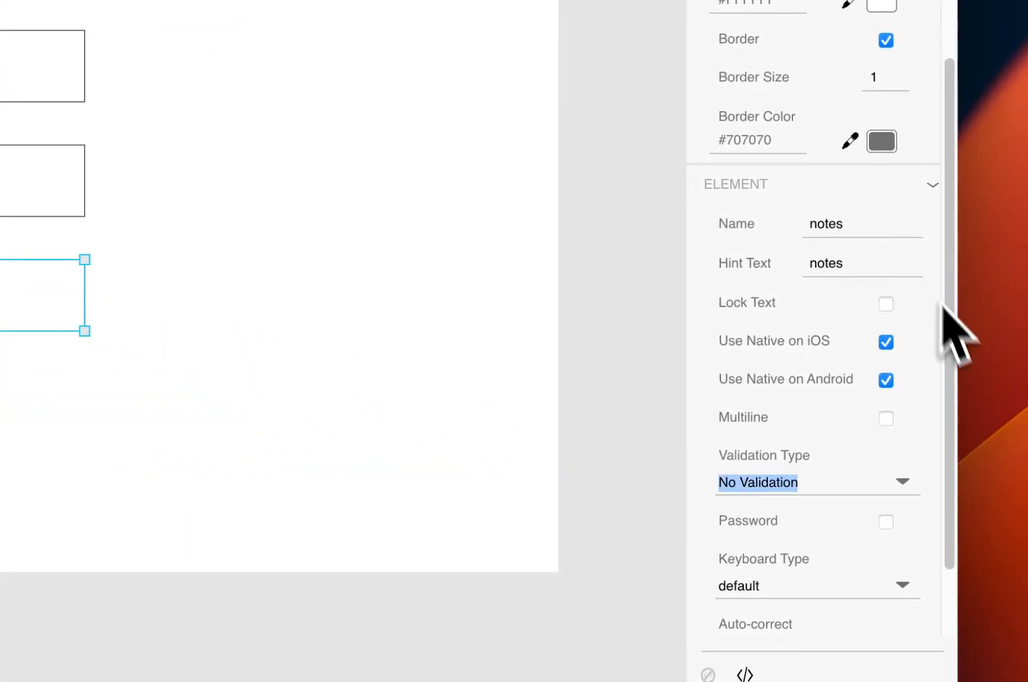
click(886, 418)
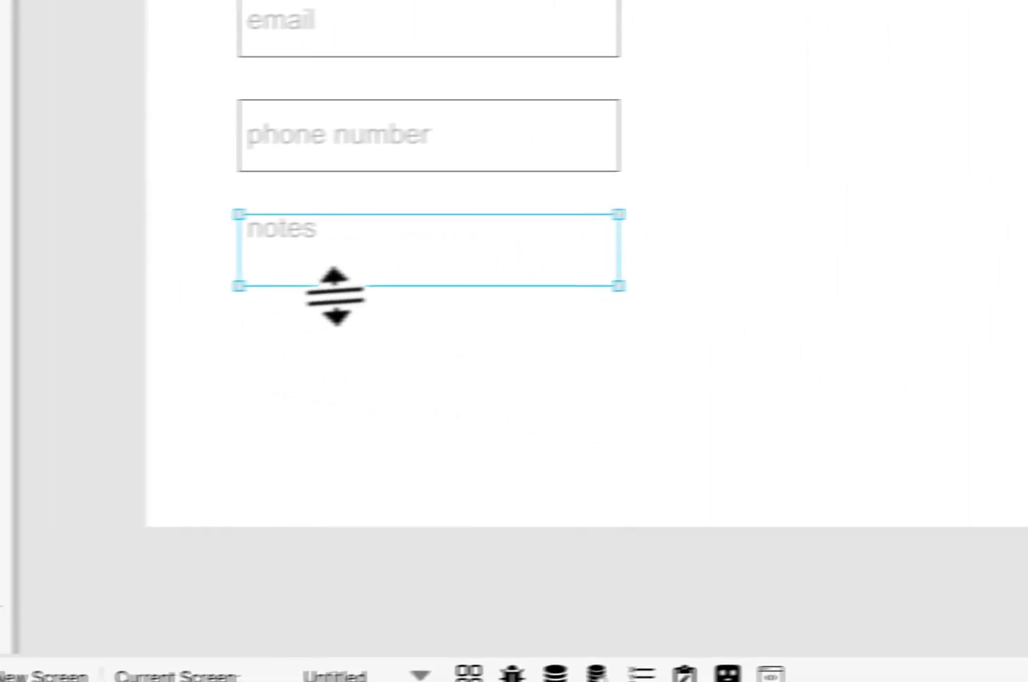
drag(335, 292, 346, 401)
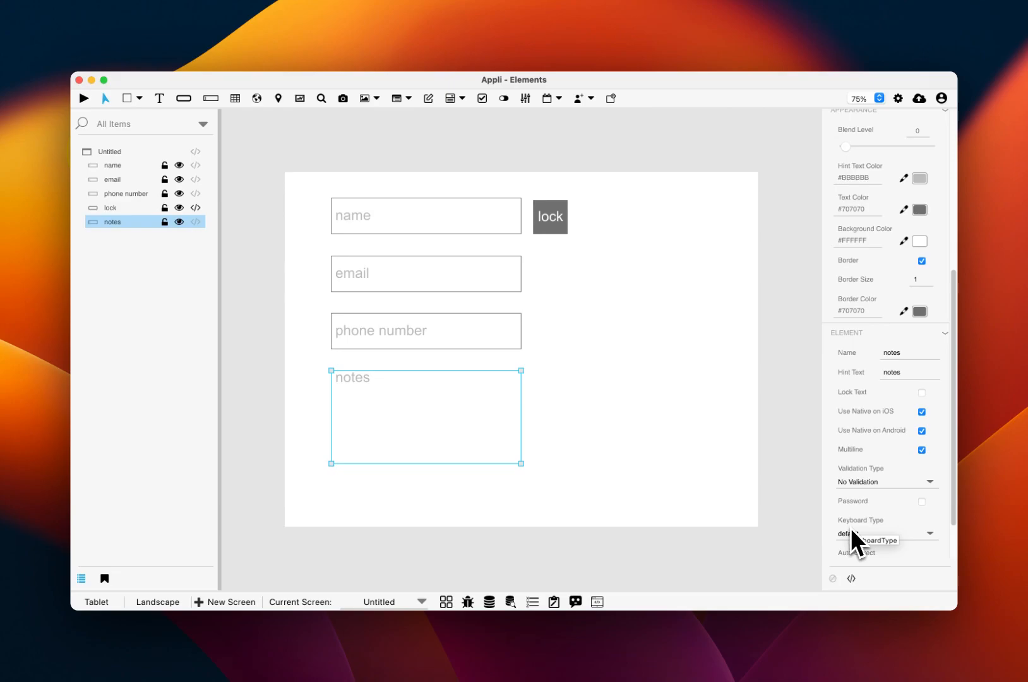
scroll(857, 435, down, 2)
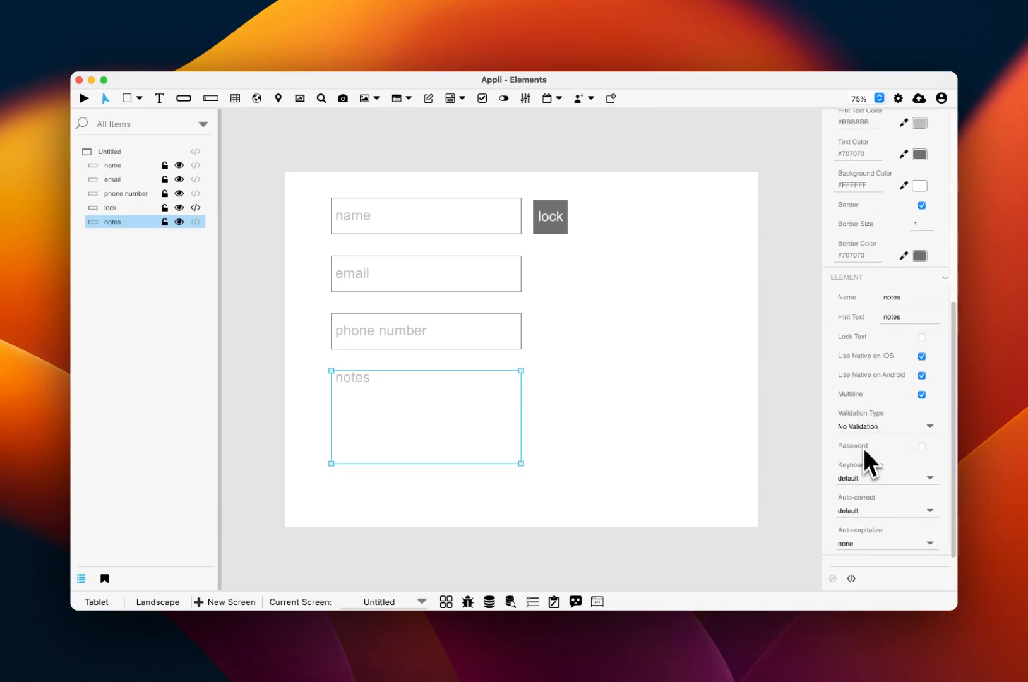
scroll(863, 456, up, 9)
scroll(864, 455, up, 3)
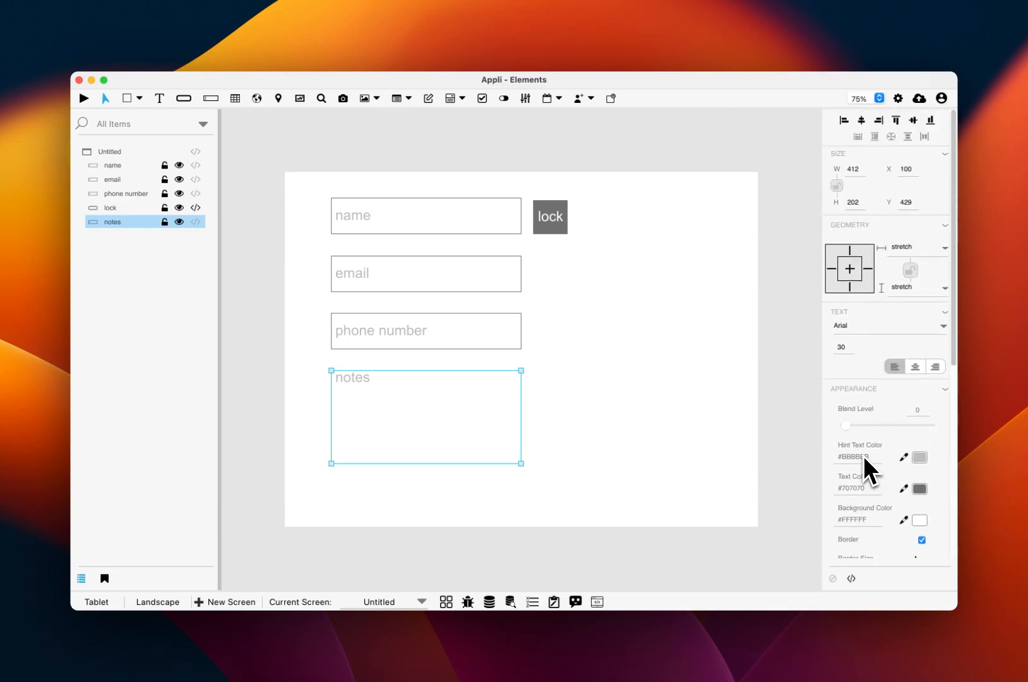